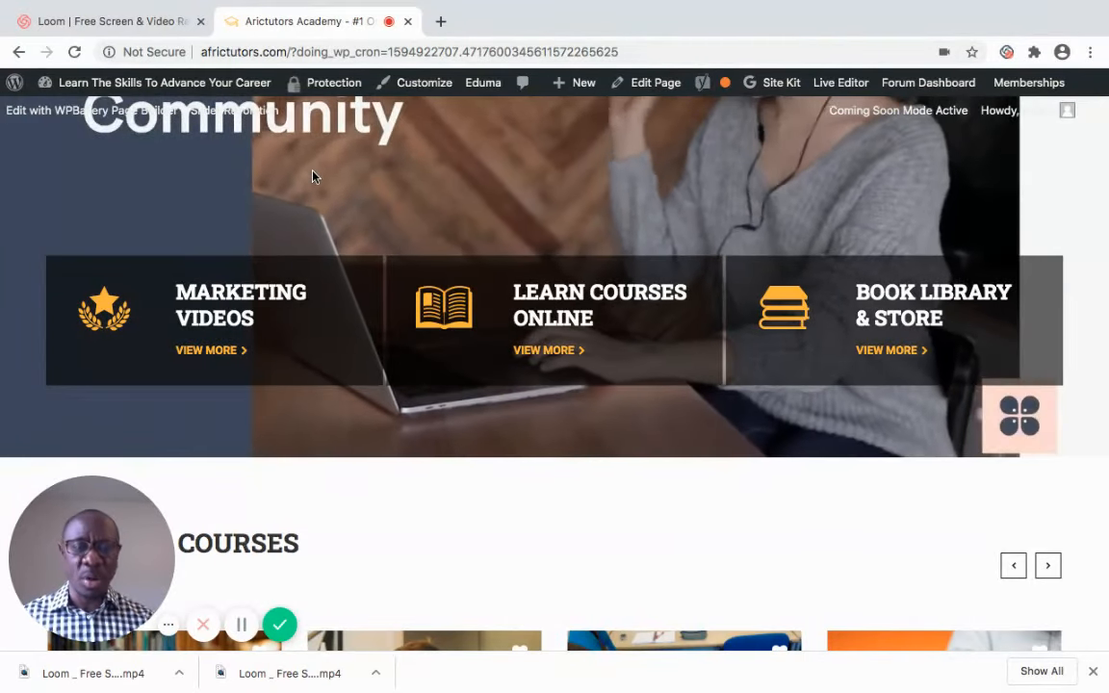
# Open the theme Customizer from the site's admin bar
pyautogui.scroll(2, 312, 176)
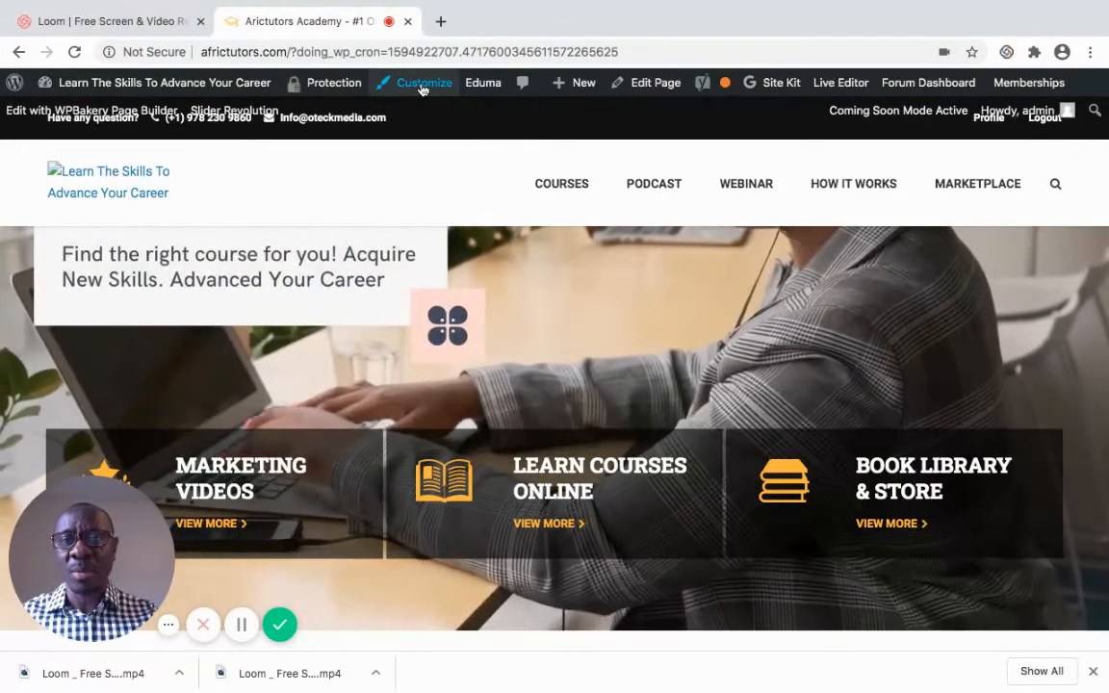
pyautogui.click(420, 85)
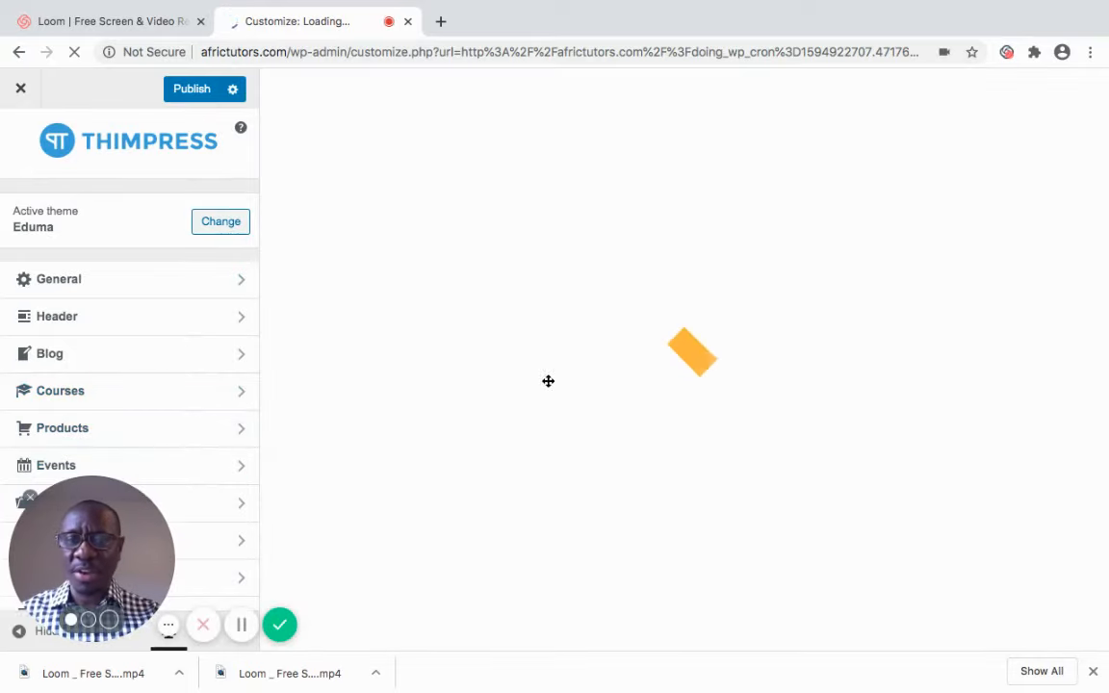
pyautogui.moveTo(548, 381); pyautogui.dragTo(591, 376)
pyautogui.moveTo(455, 399); pyautogui.dragTo(161, 416)
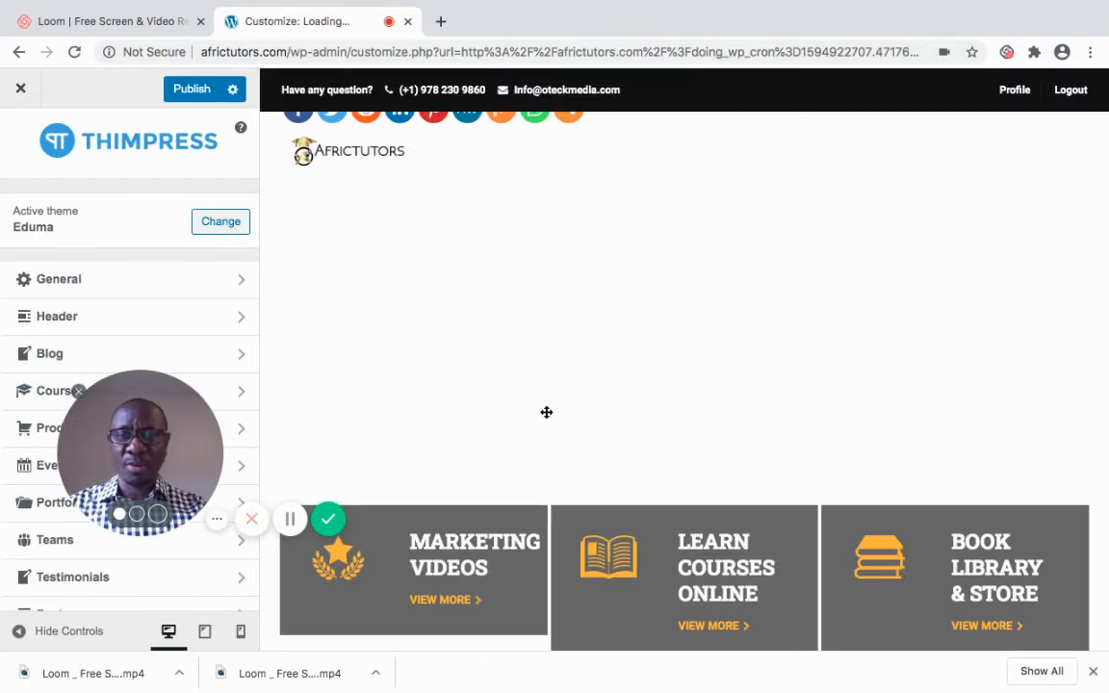
pyautogui.moveTo(546, 412); pyautogui.dragTo(565, 305)
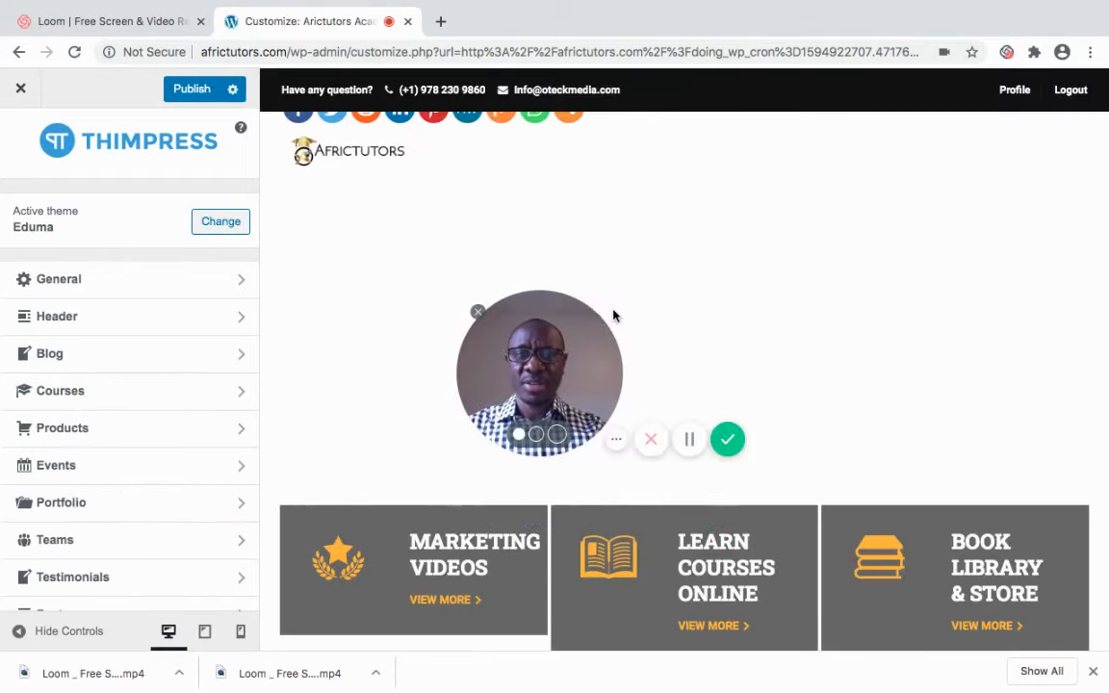
pyautogui.moveTo(541, 345); pyautogui.dragTo(366, 533)
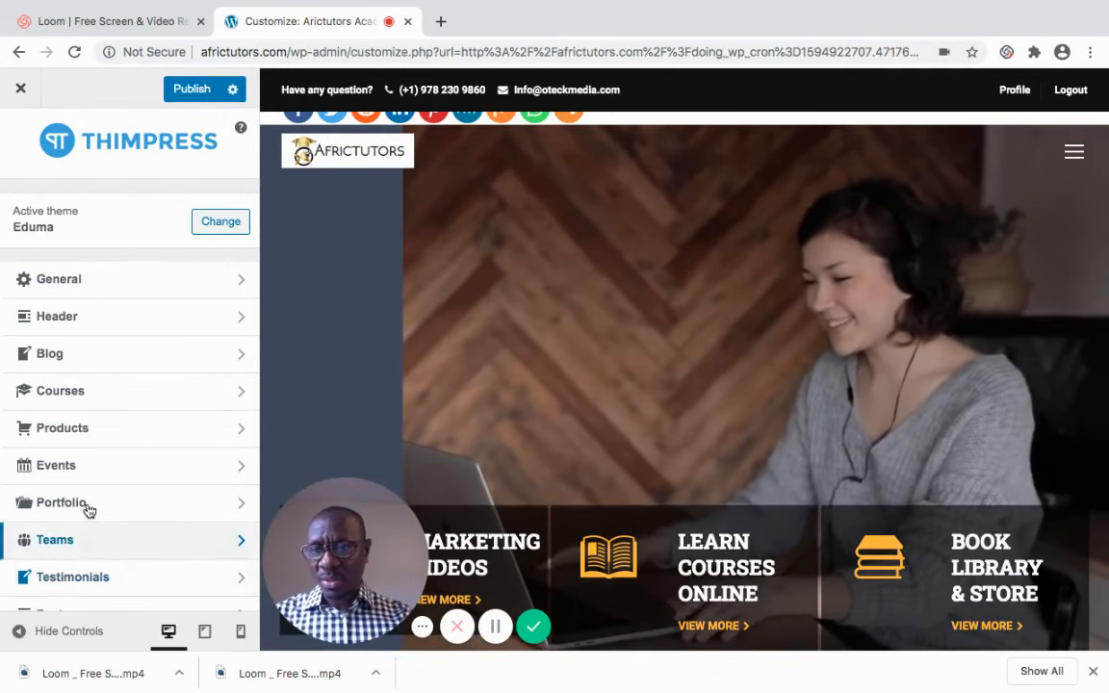
# Open the Menus section of the Customizer
pyautogui.click(220, 222)
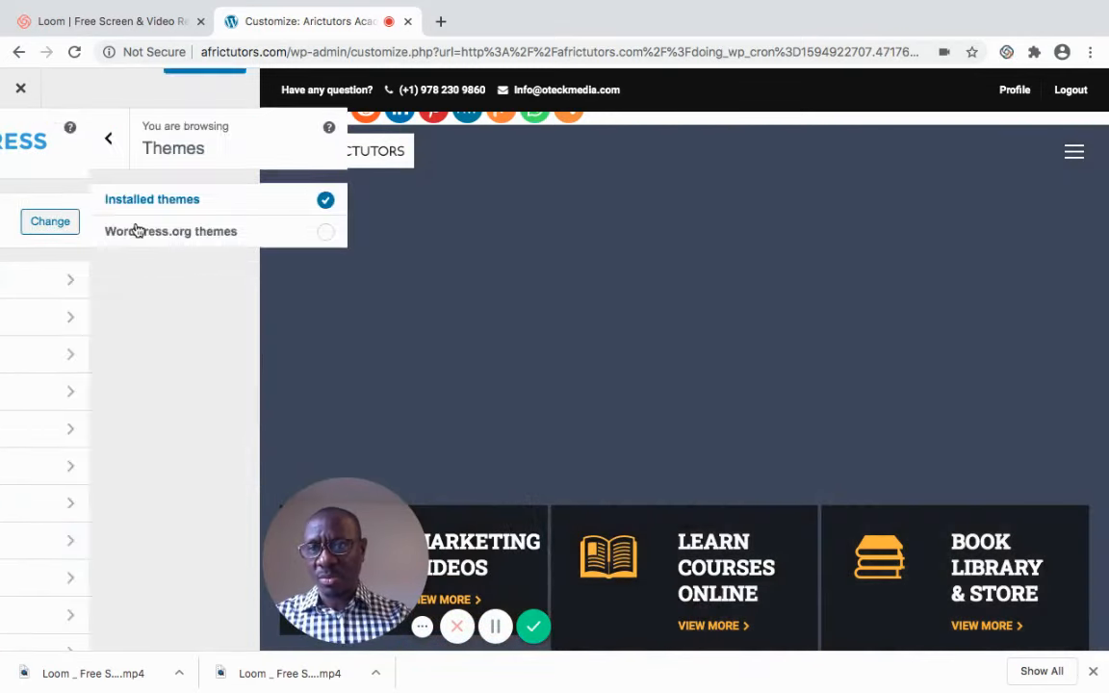
pyautogui.click(23, 143)
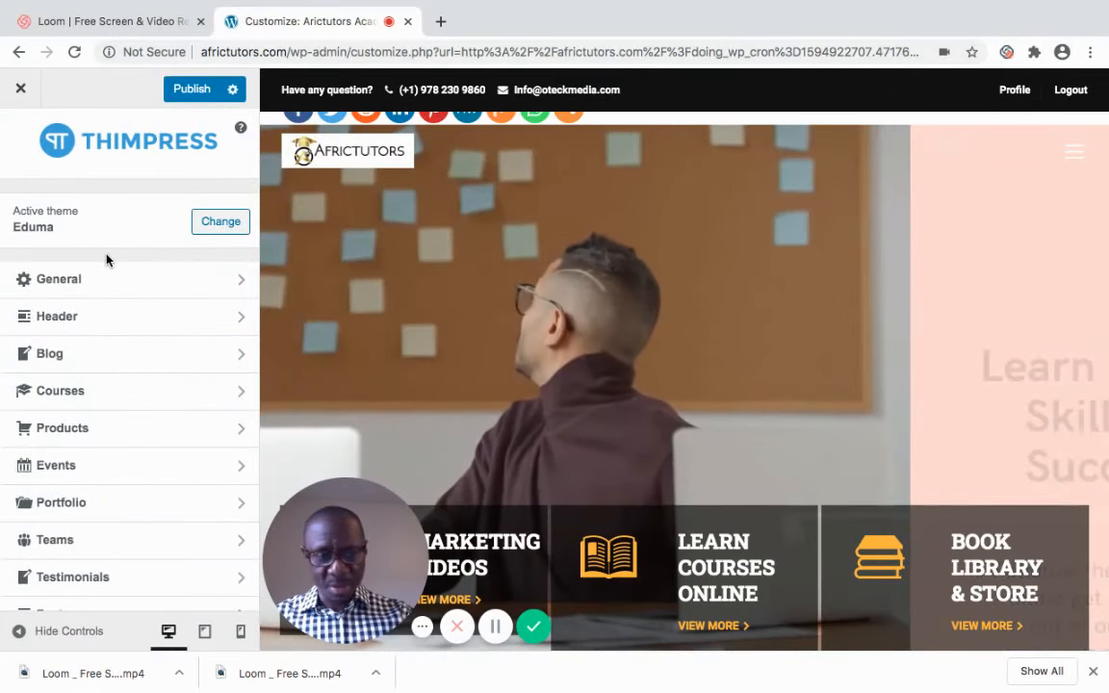
pyautogui.scroll(-3, 106, 260)
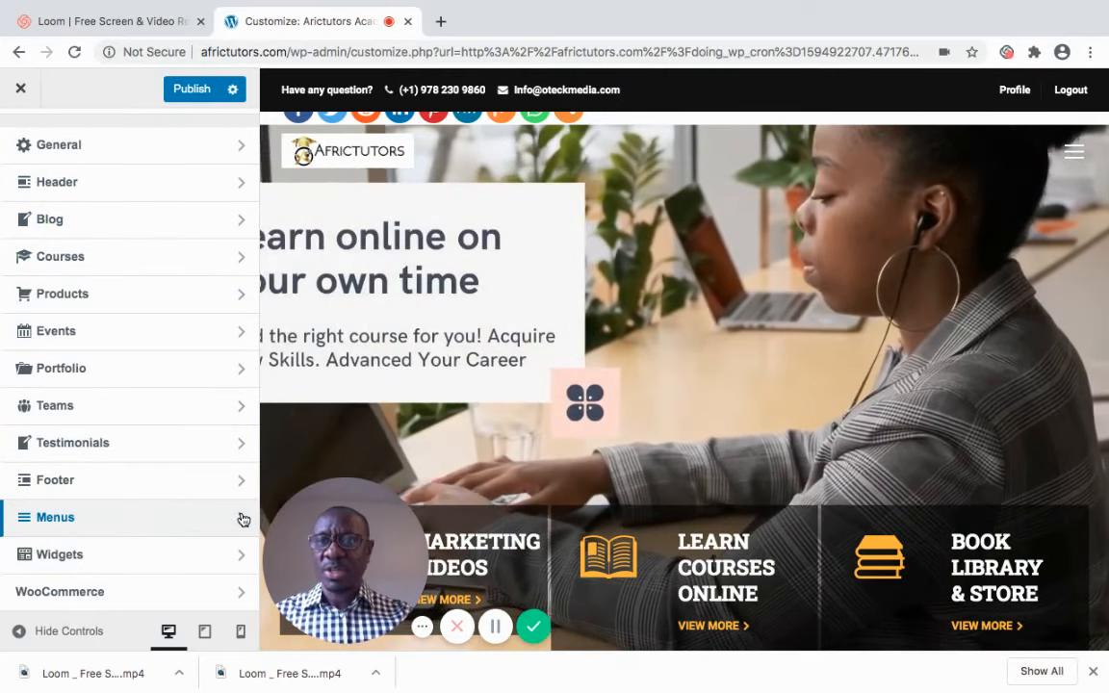
pyautogui.click(244, 520)
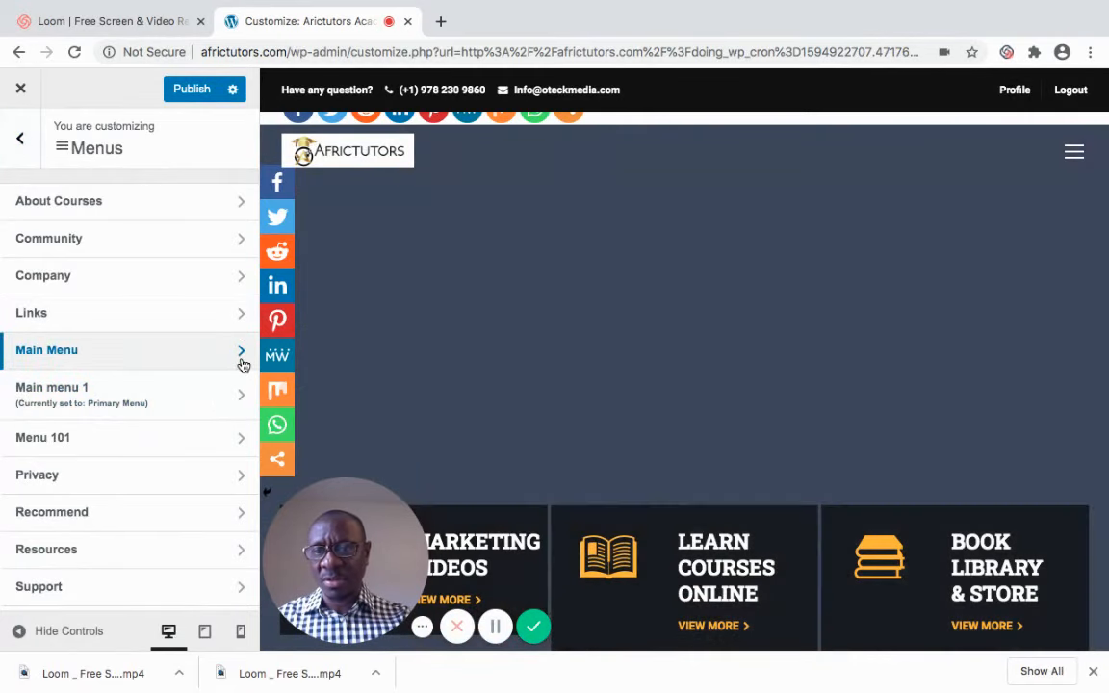
# Inspect the items of the Main Menu and return to the menu list
pyautogui.click(240, 363)
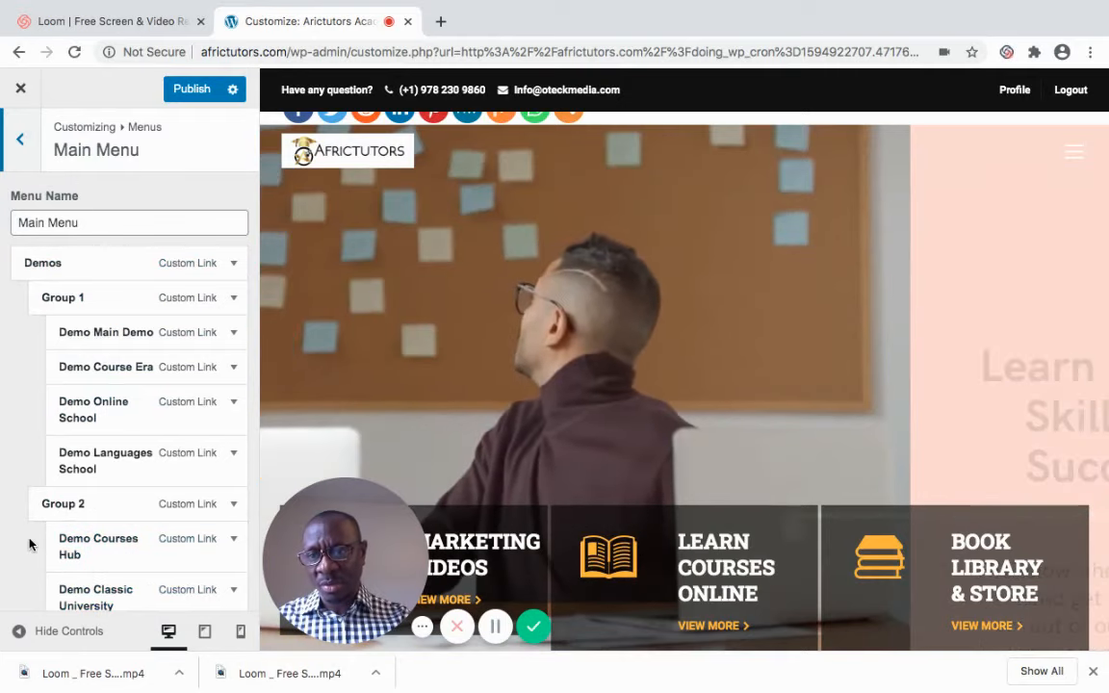
pyautogui.scroll(-9, 29, 546)
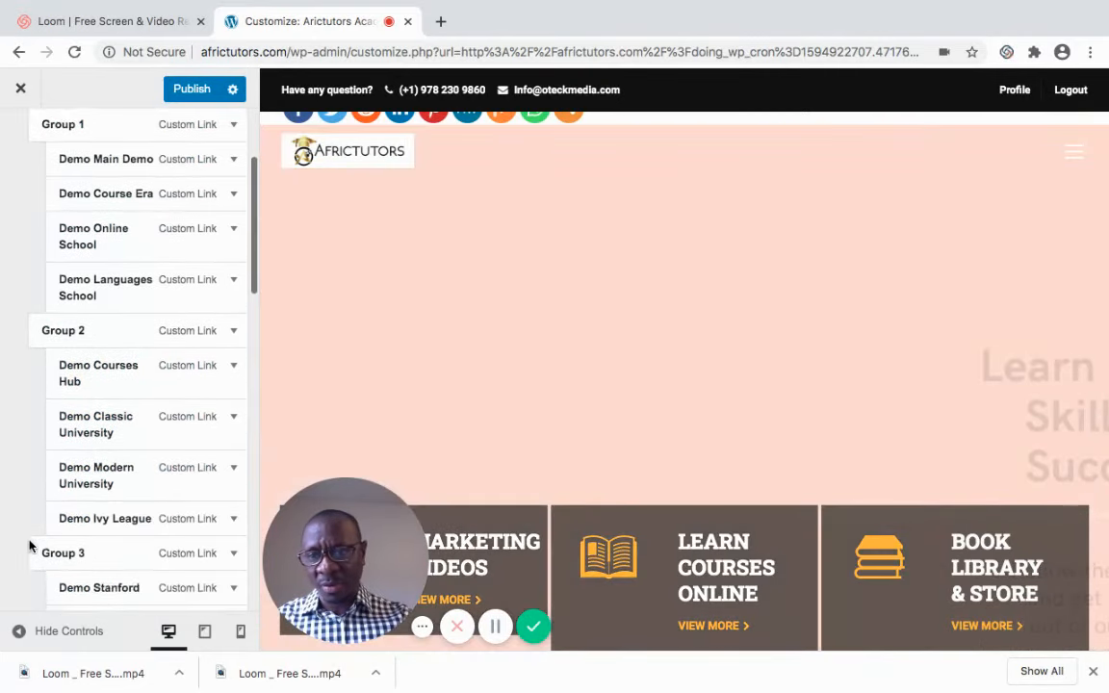
pyautogui.scroll(-2, 29, 542)
pyautogui.scroll(4, 29, 546)
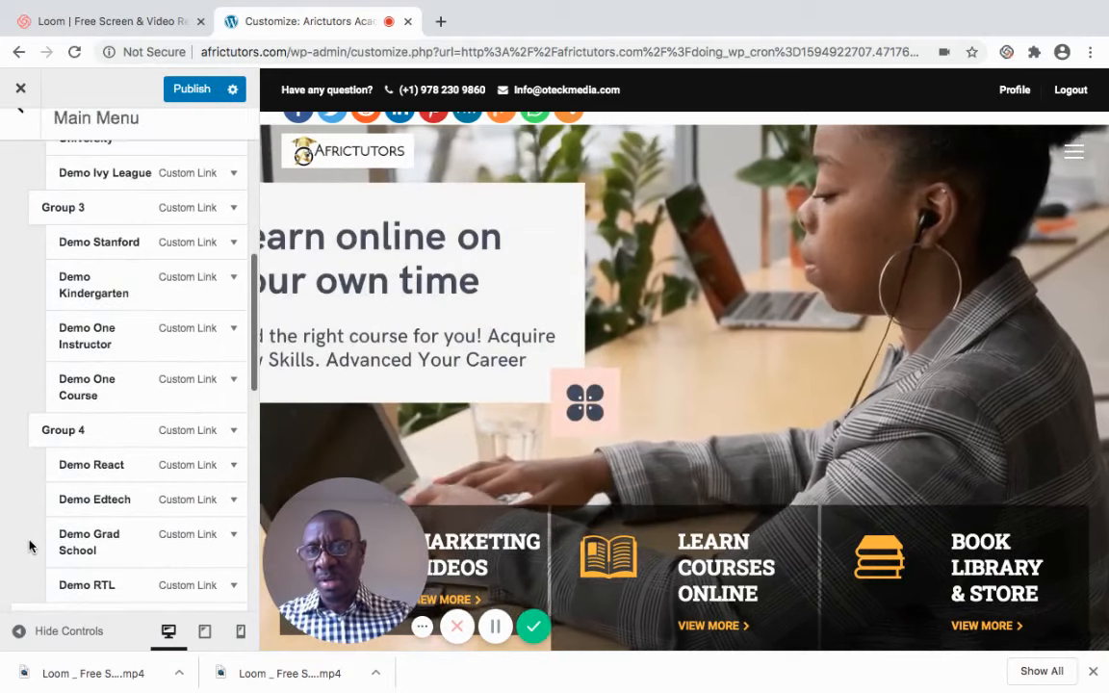
pyautogui.scroll(8, 29, 544)
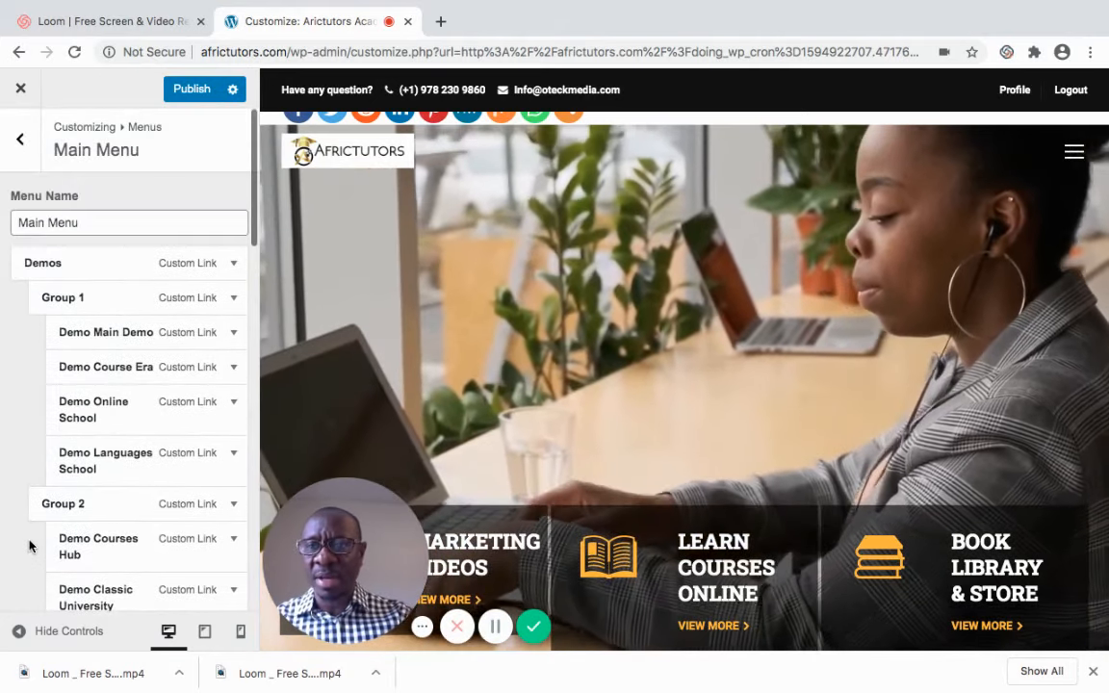
pyautogui.click(20, 148)
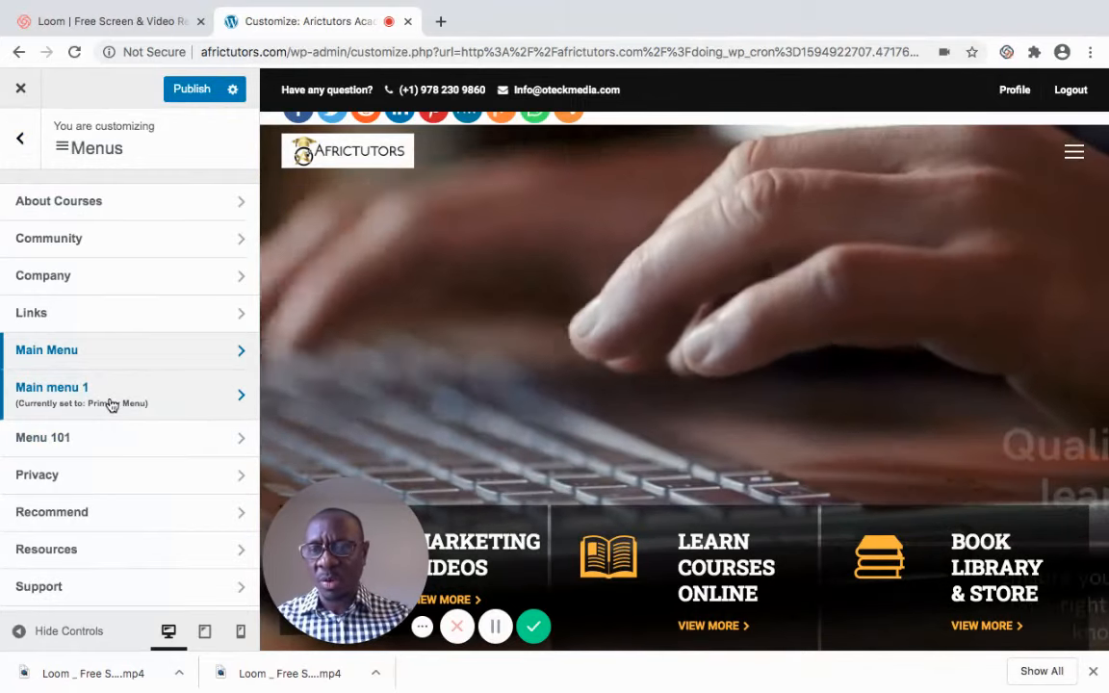
# Add a new page named Email Videos to Main menu 1
pyautogui.click(111, 394)
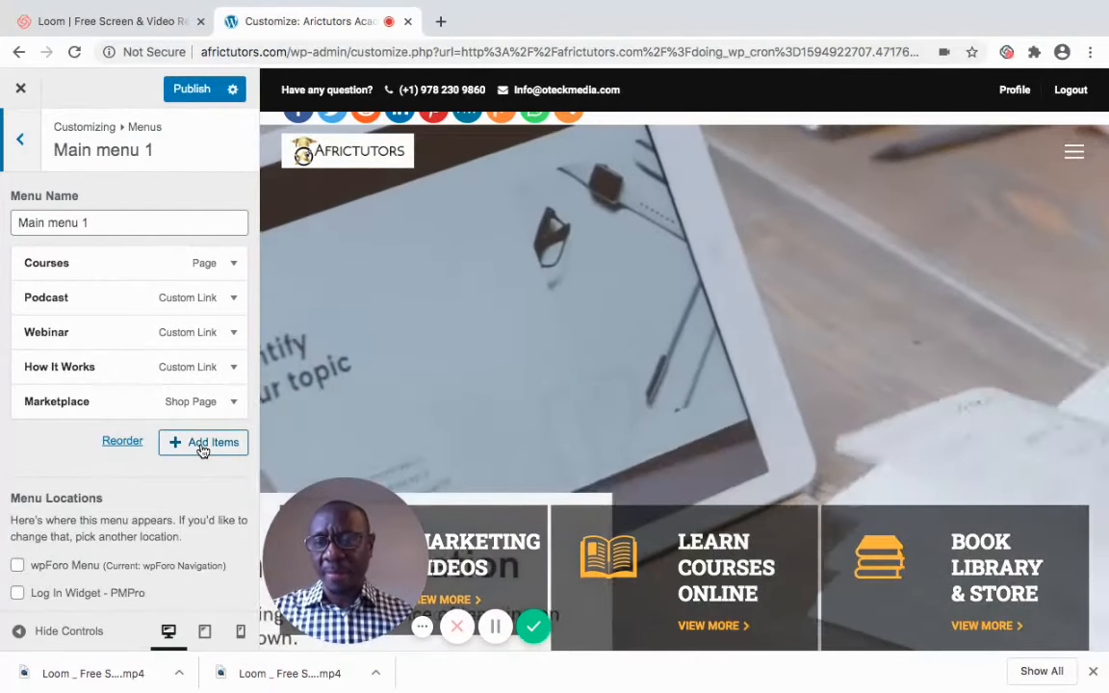
pyautogui.click(202, 443)
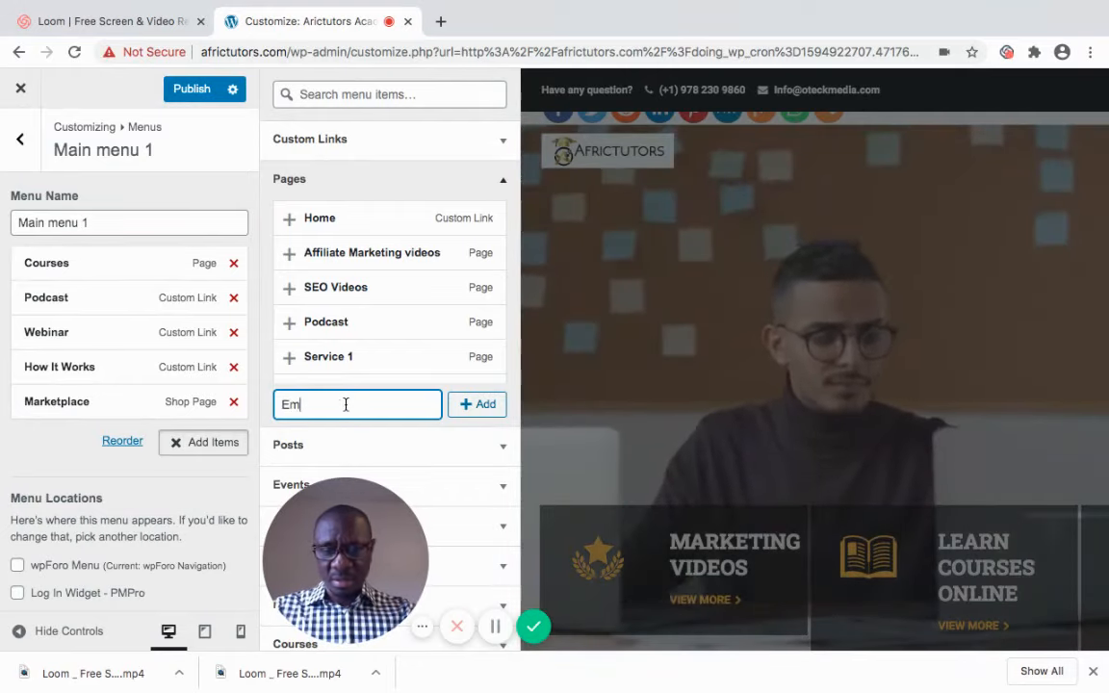
pyautogui.write('V')
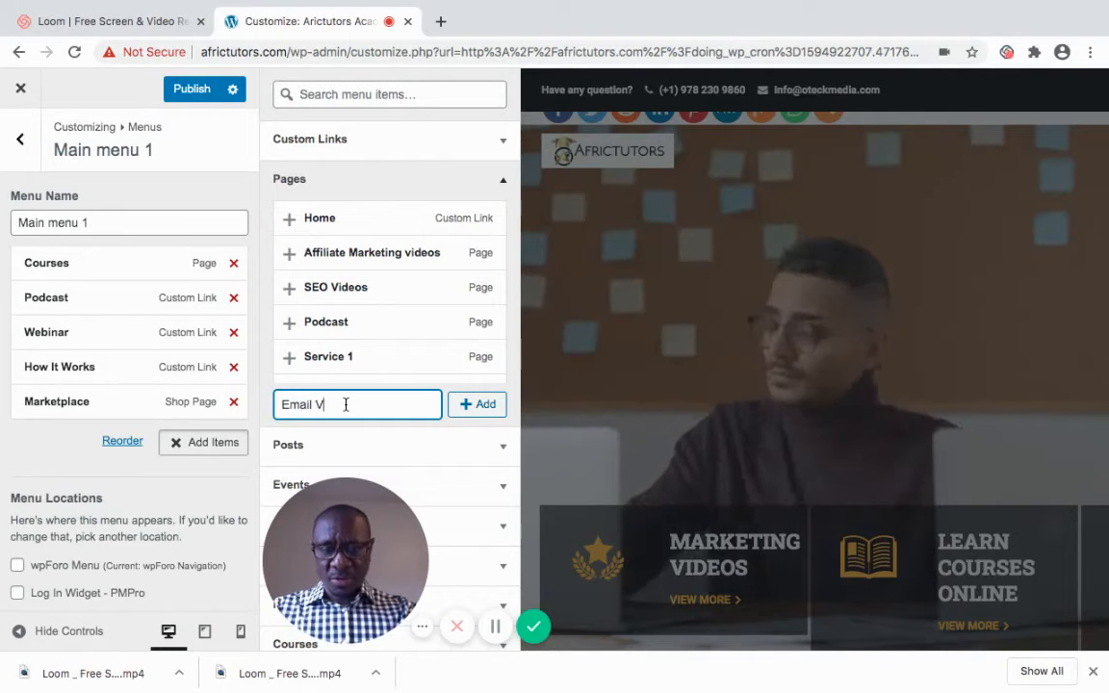
pyautogui.write('ideos')
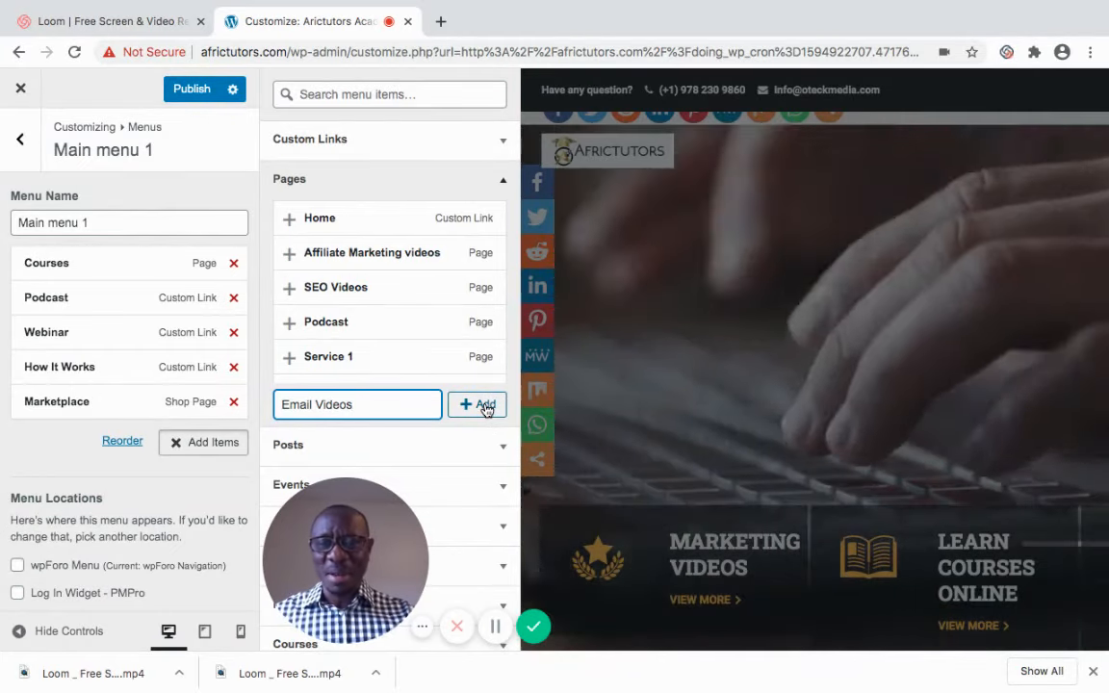
pyautogui.click(484, 405)
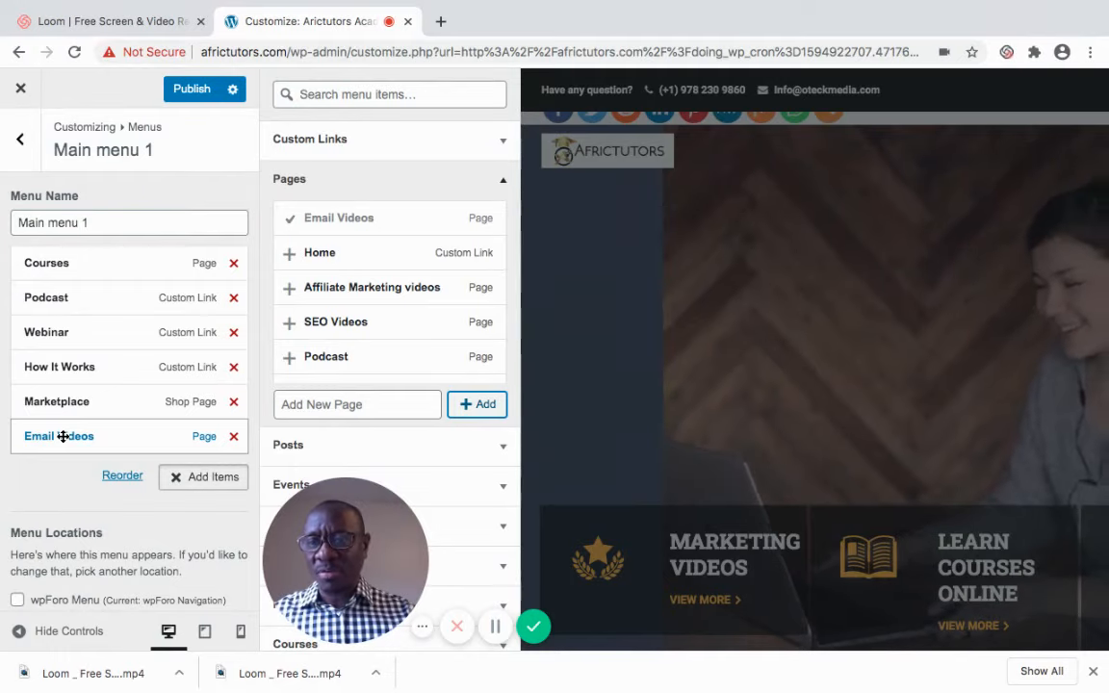
# Publish the menu changes and close the Customizer
pyautogui.moveTo(62, 436)
pyautogui.mouseDown()
pyautogui.moveTo(62, 255)
pyautogui.moveTo(64, 440)
pyautogui.mouseUp()
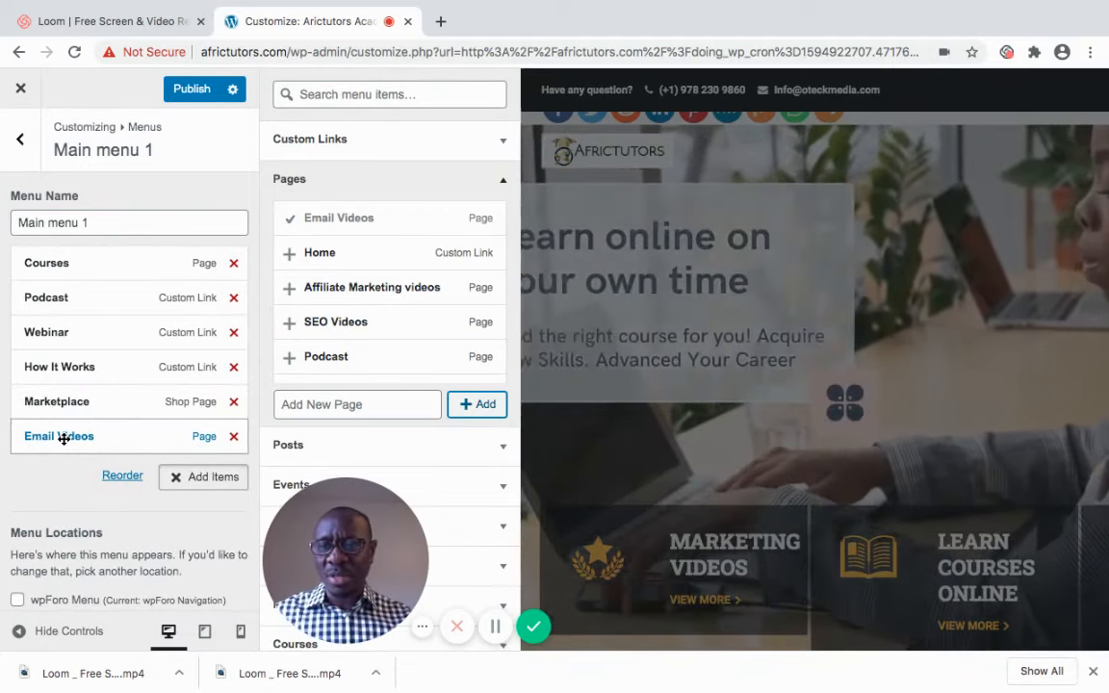
pyautogui.click(192, 89)
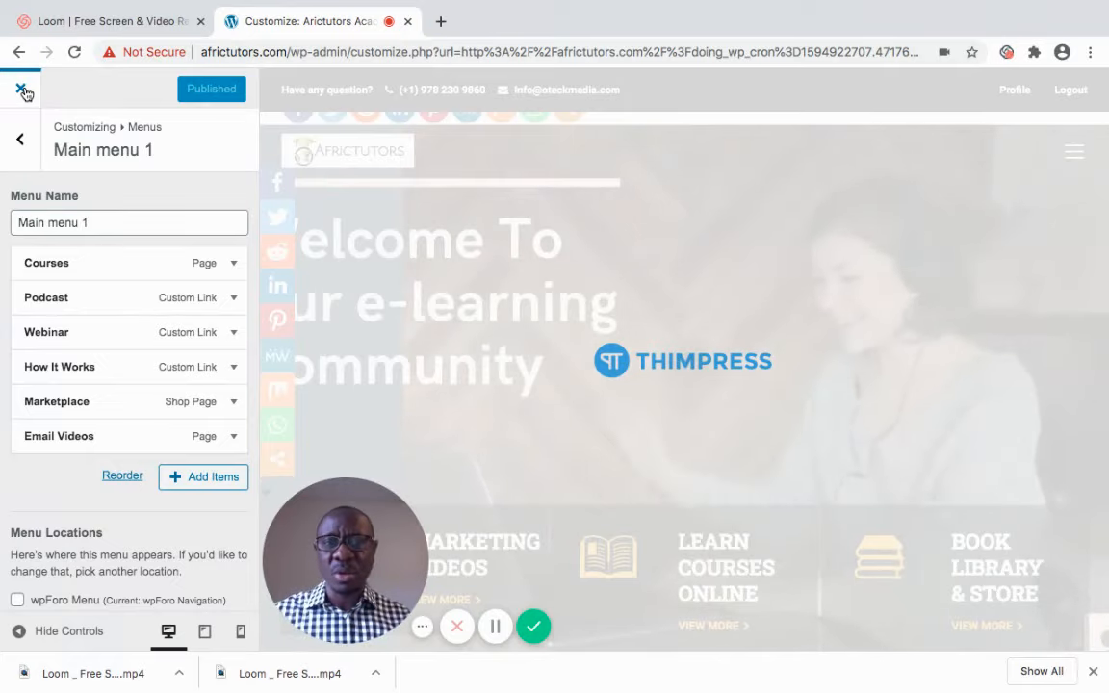
pyautogui.click(23, 90)
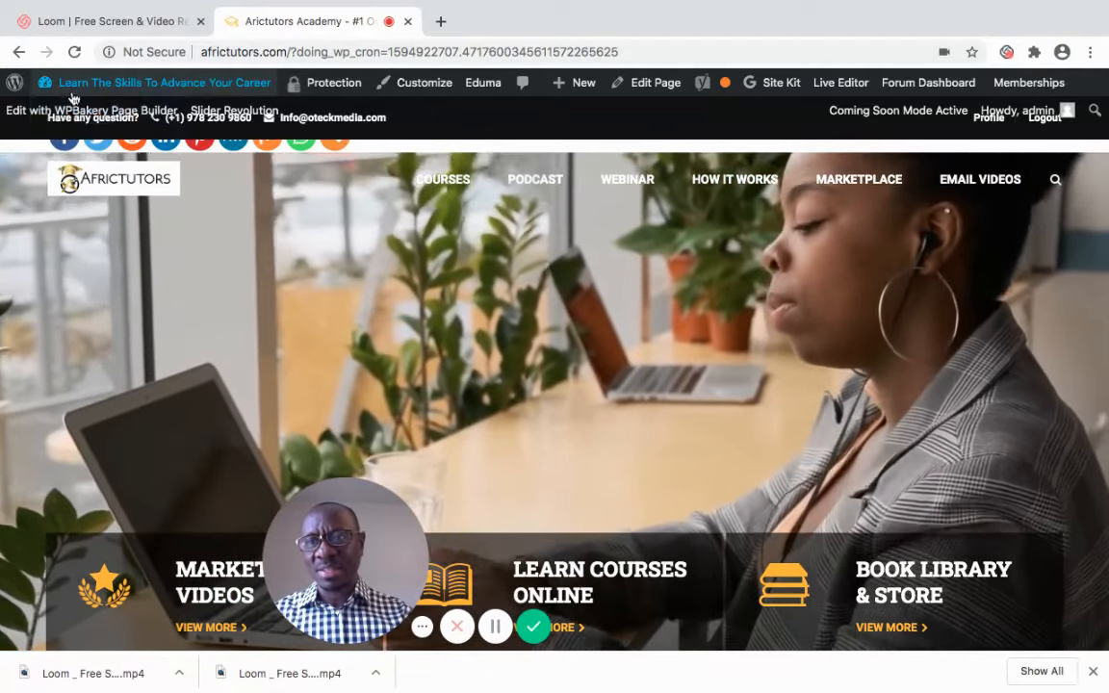
# Open the Menus administration screen from the dashboard's Appearance section
pyautogui.moveTo(74, 97)
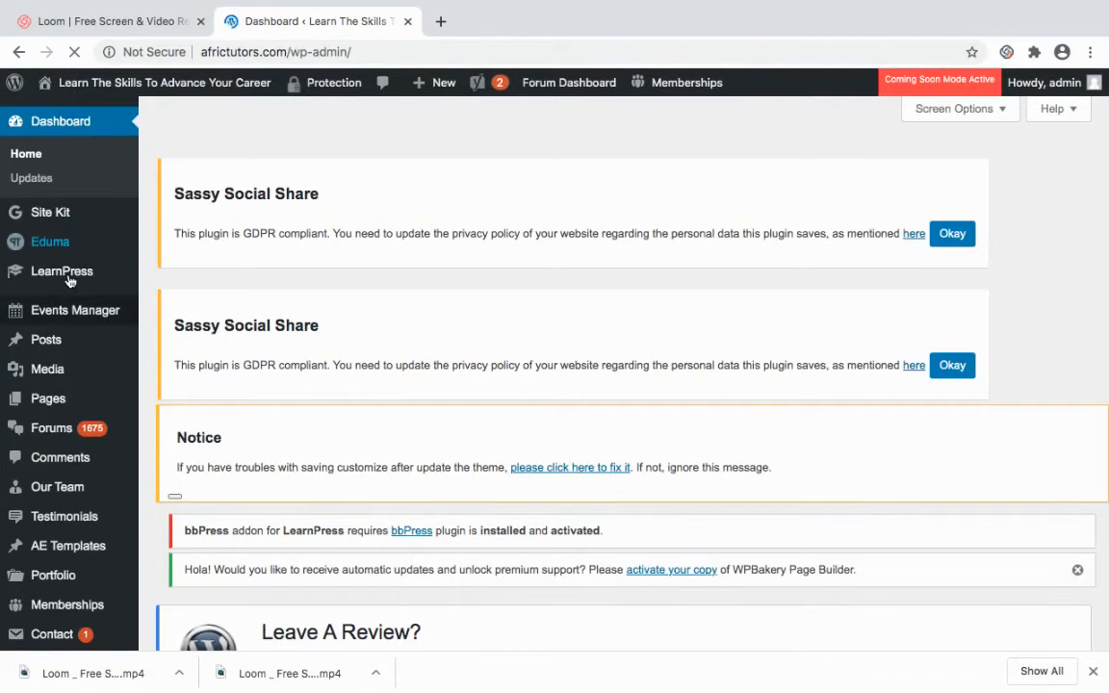
pyautogui.moveTo(69, 281)
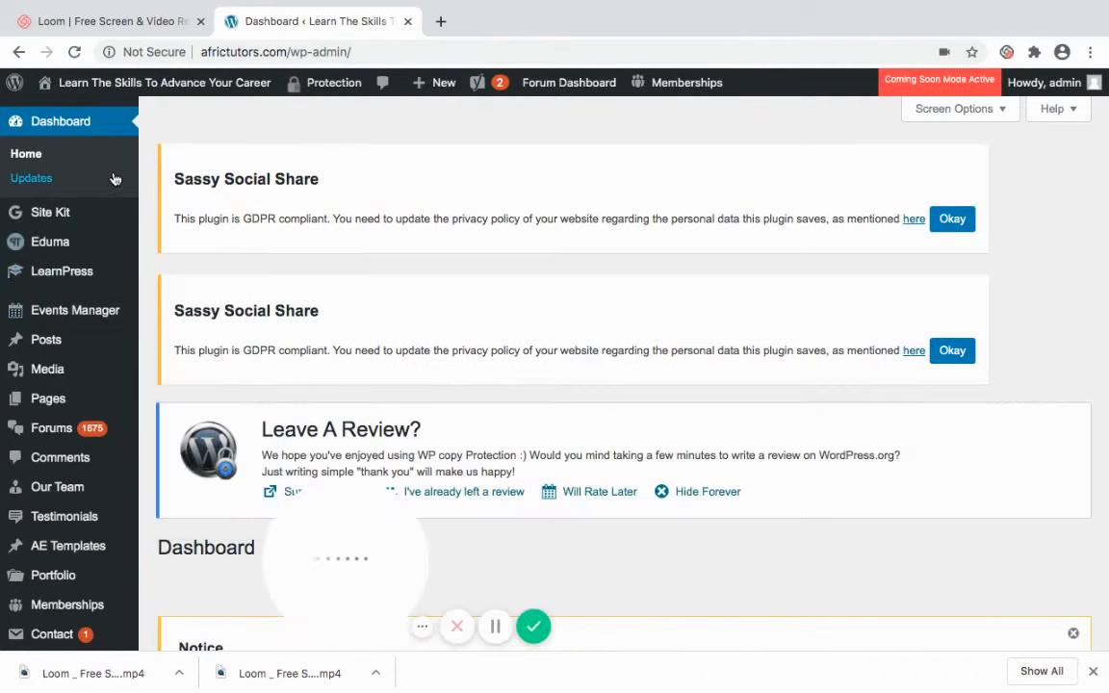
pyautogui.scroll(-5, 114, 180)
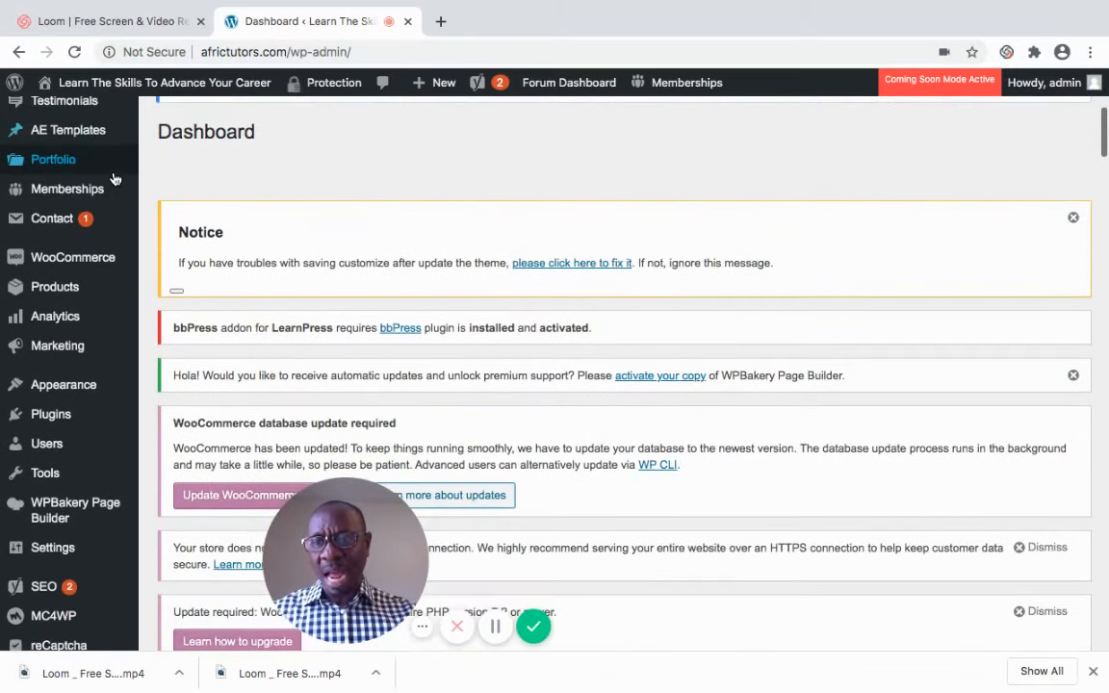
pyautogui.scroll(-1, 113, 179)
pyautogui.moveTo(61, 356)
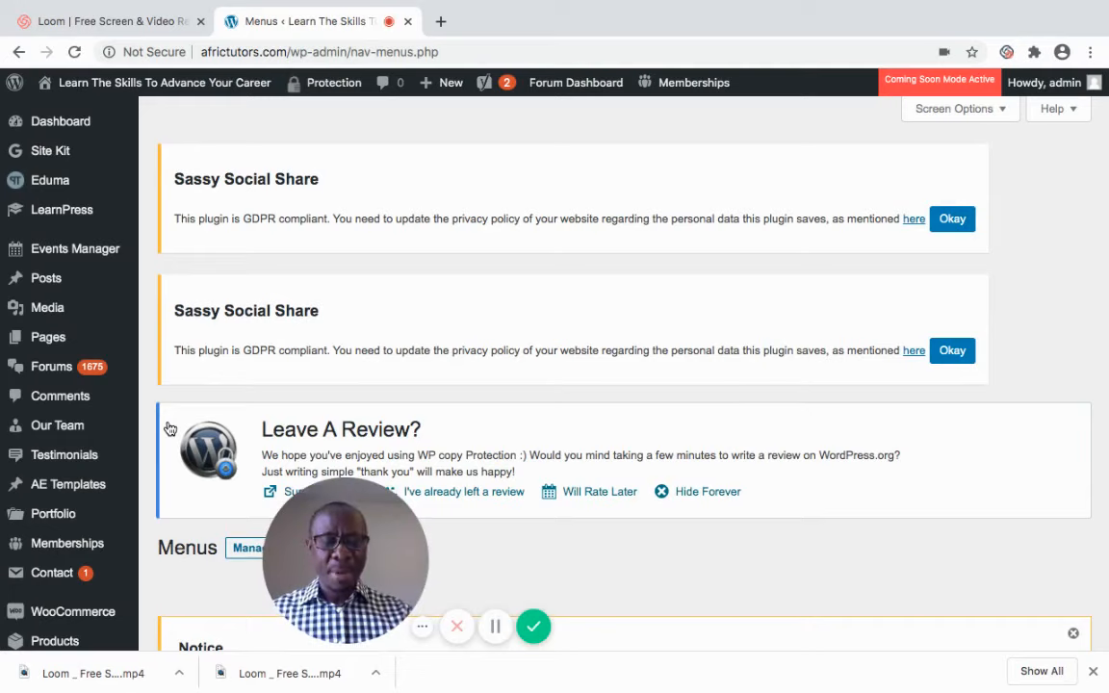
pyautogui.scroll(-5, 170, 428)
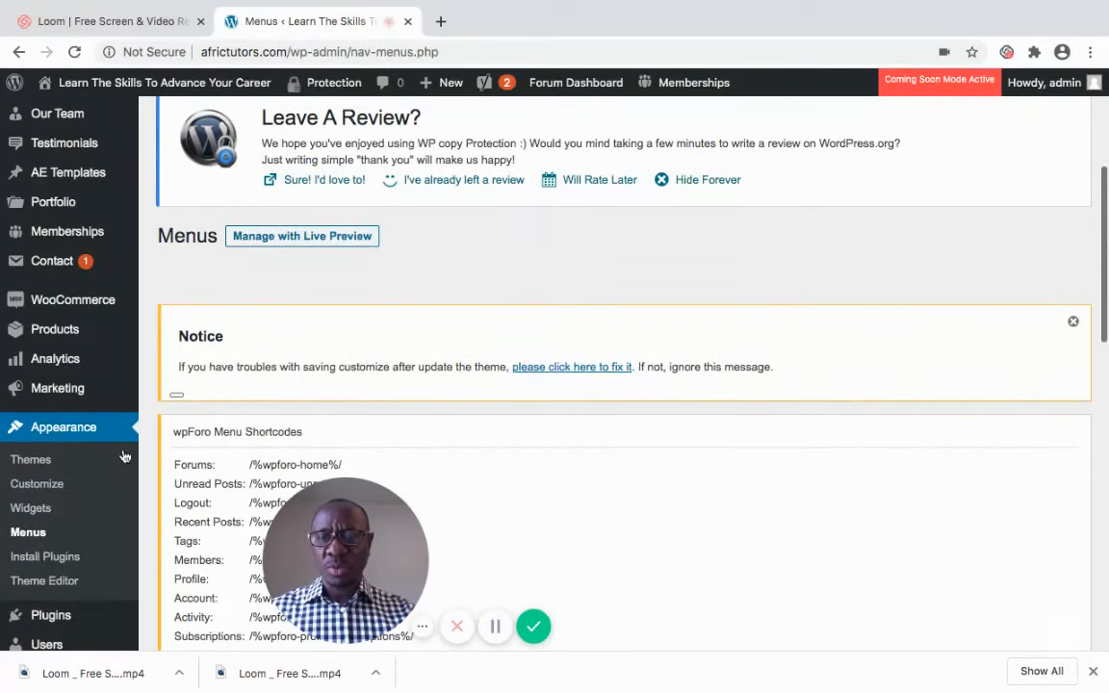
# Examine the Community menu's structure and display location settings in the menu editor
pyautogui.moveTo(344, 572); pyautogui.dragTo(99, 610)
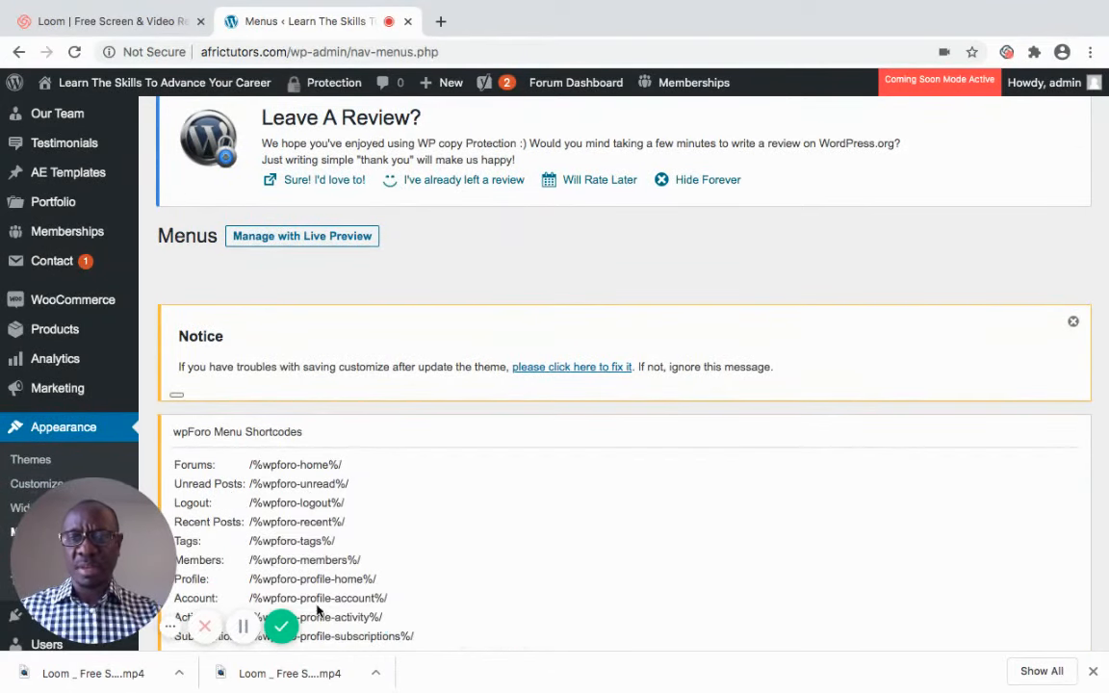
pyautogui.scroll(-3, 733, 574)
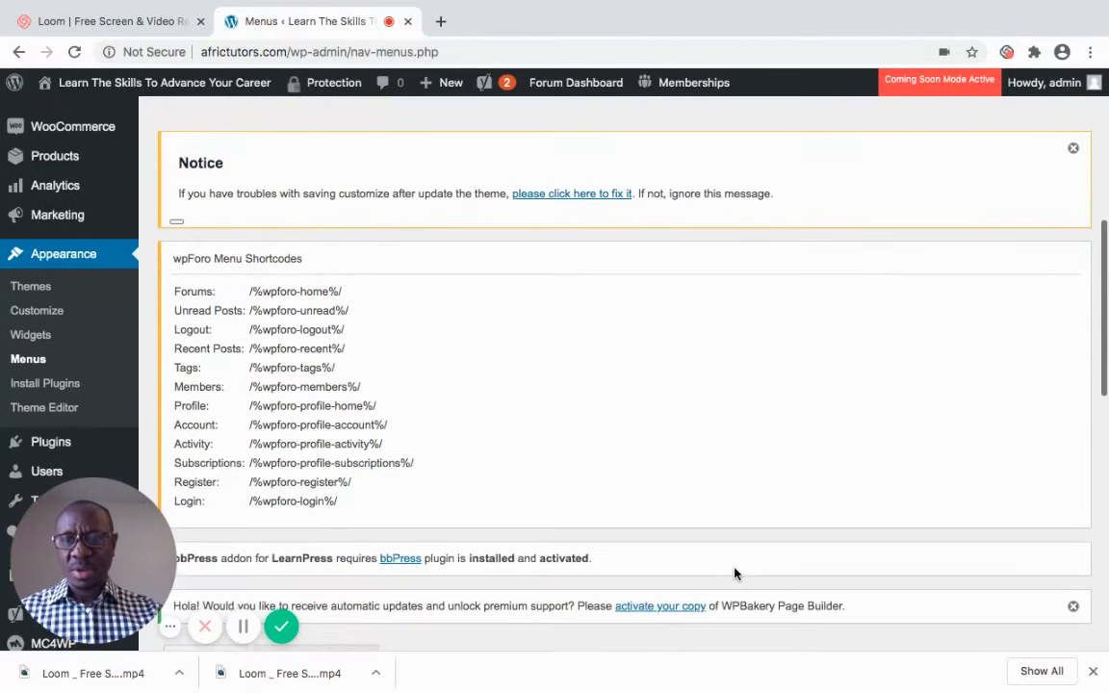
pyautogui.scroll(-8, 735, 574)
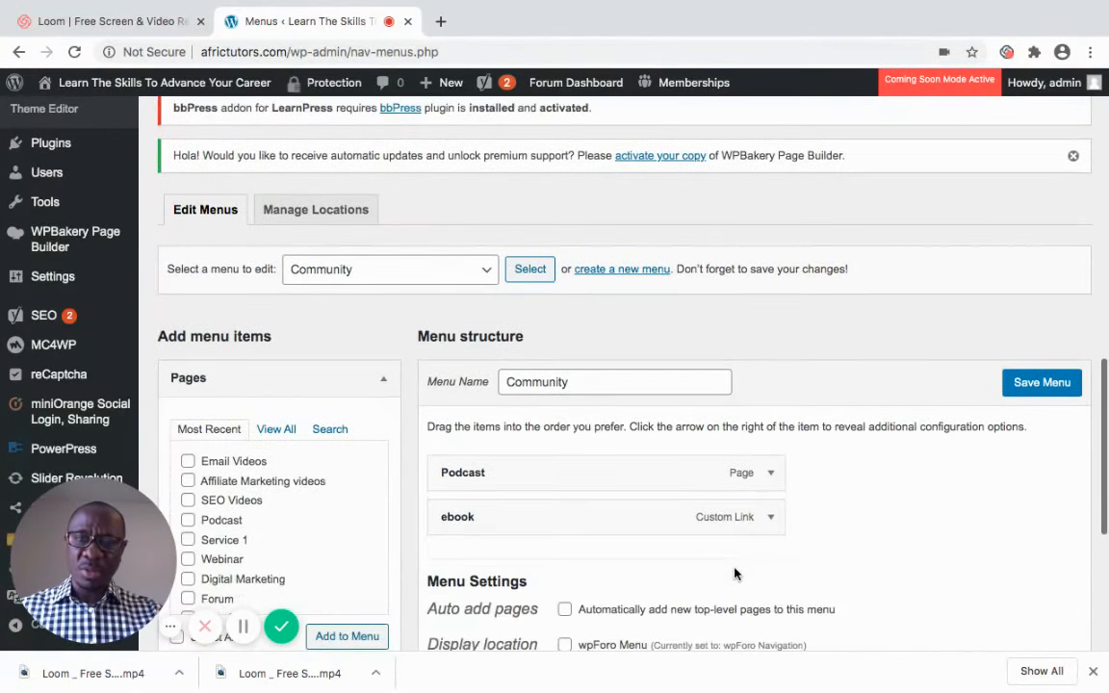
pyautogui.scroll(-2, 735, 574)
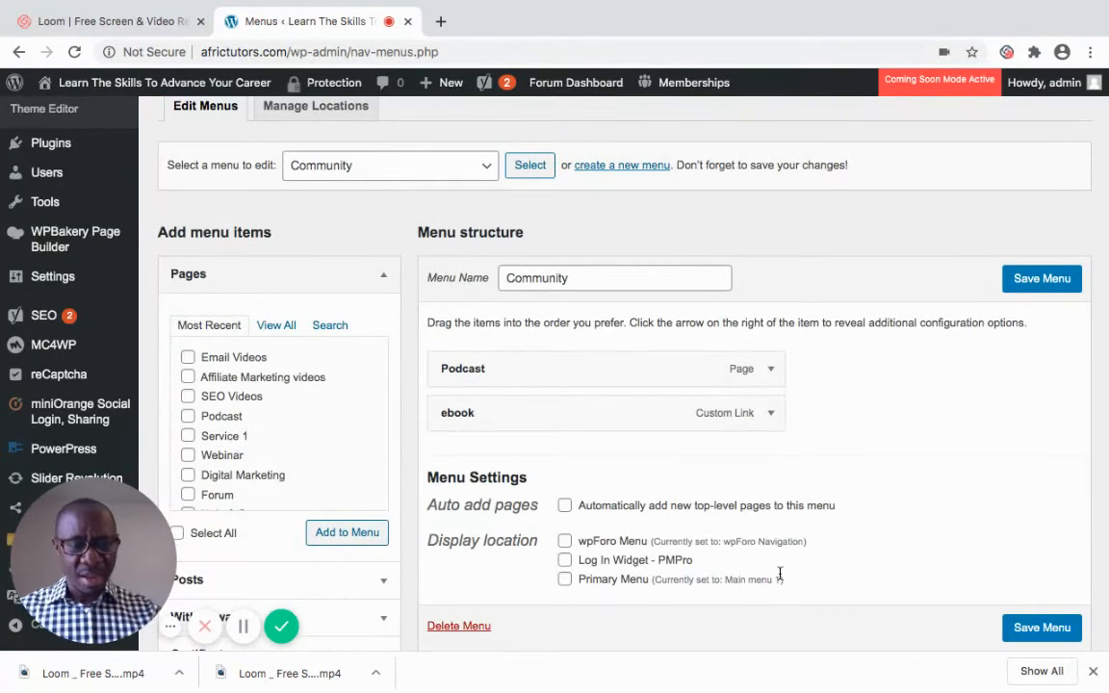
pyautogui.scroll(2, 780, 574)
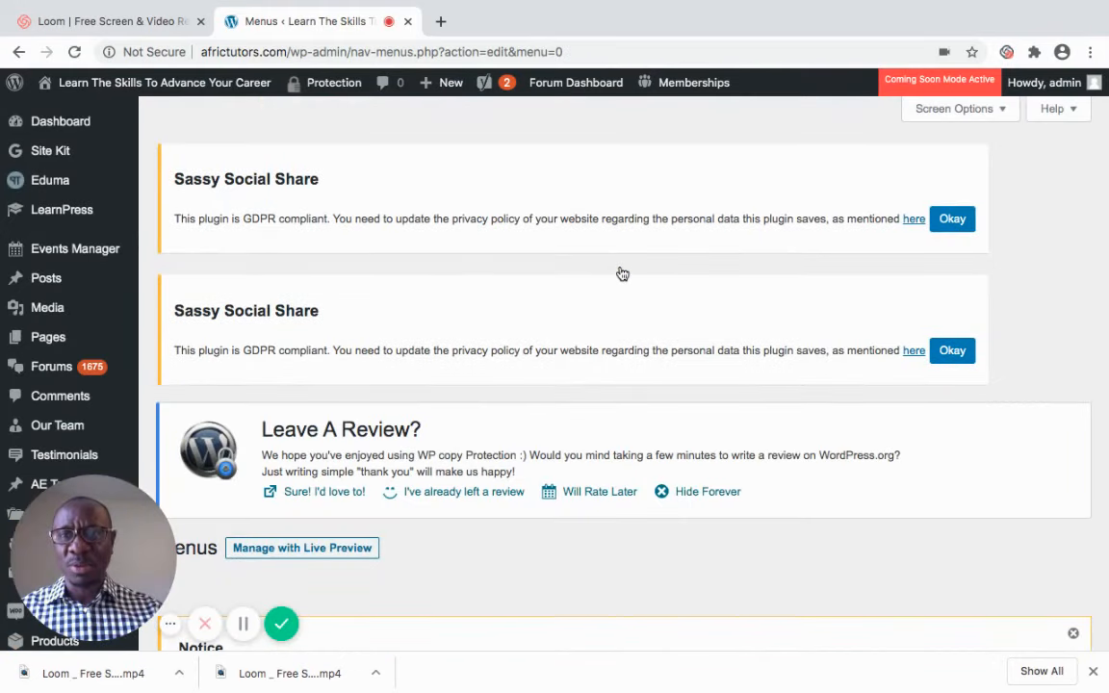
# Create a new menu named Social Forum
pyautogui.scroll(-5, 622, 275)
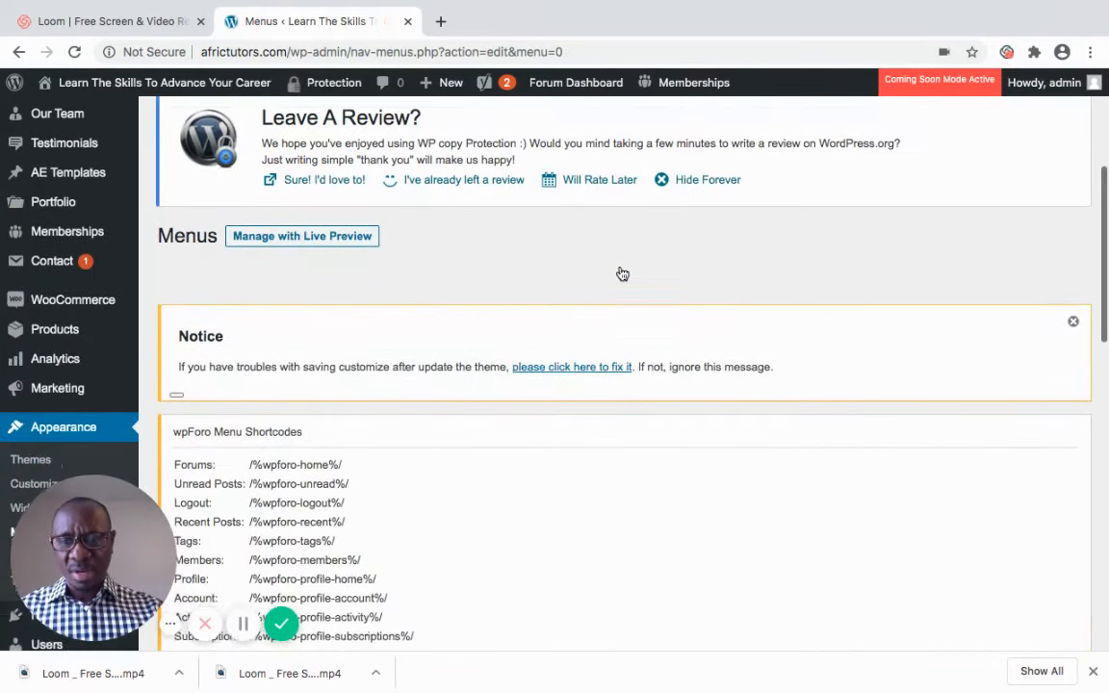
pyautogui.scroll(-5, 622, 274)
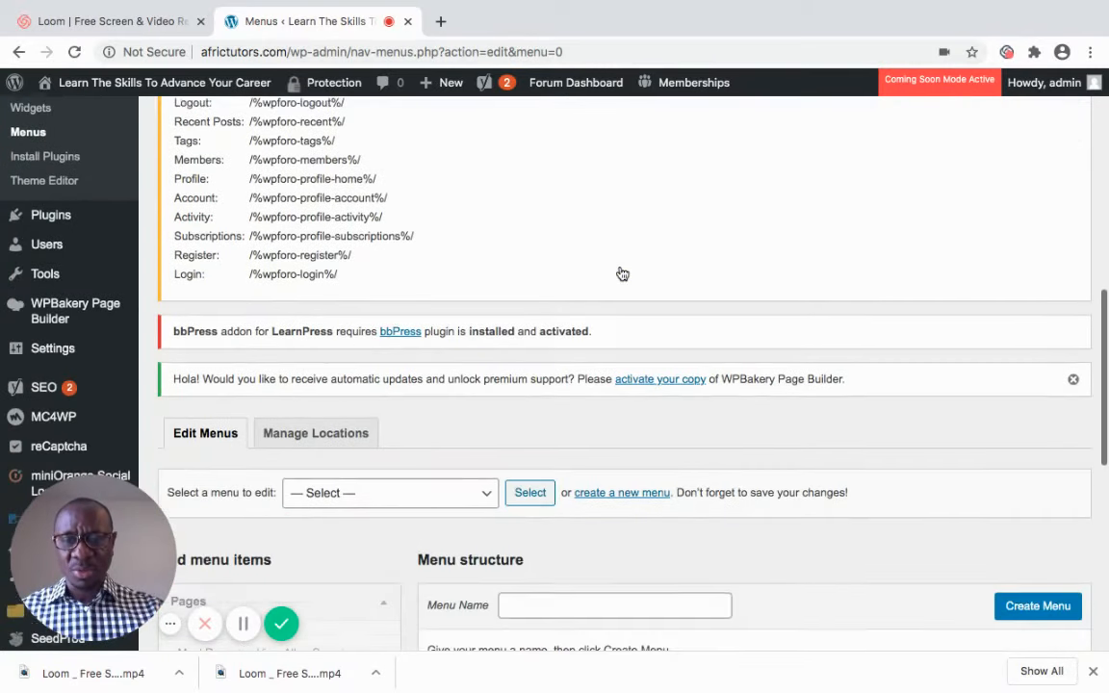
pyautogui.scroll(-2, 622, 274)
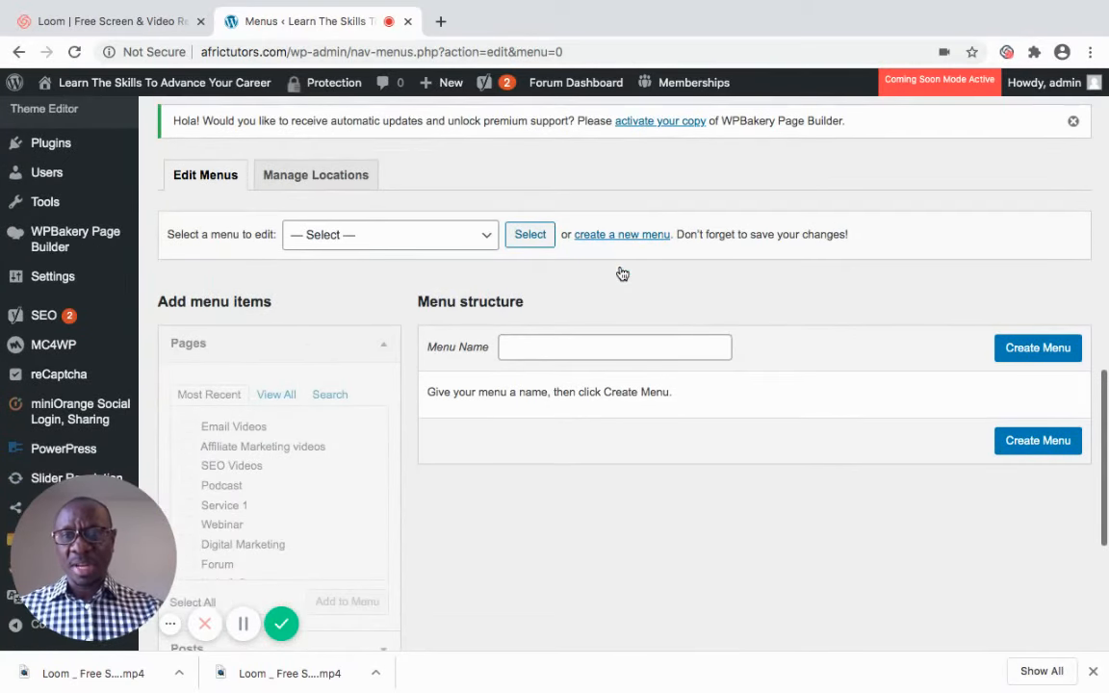
pyautogui.click(529, 351)
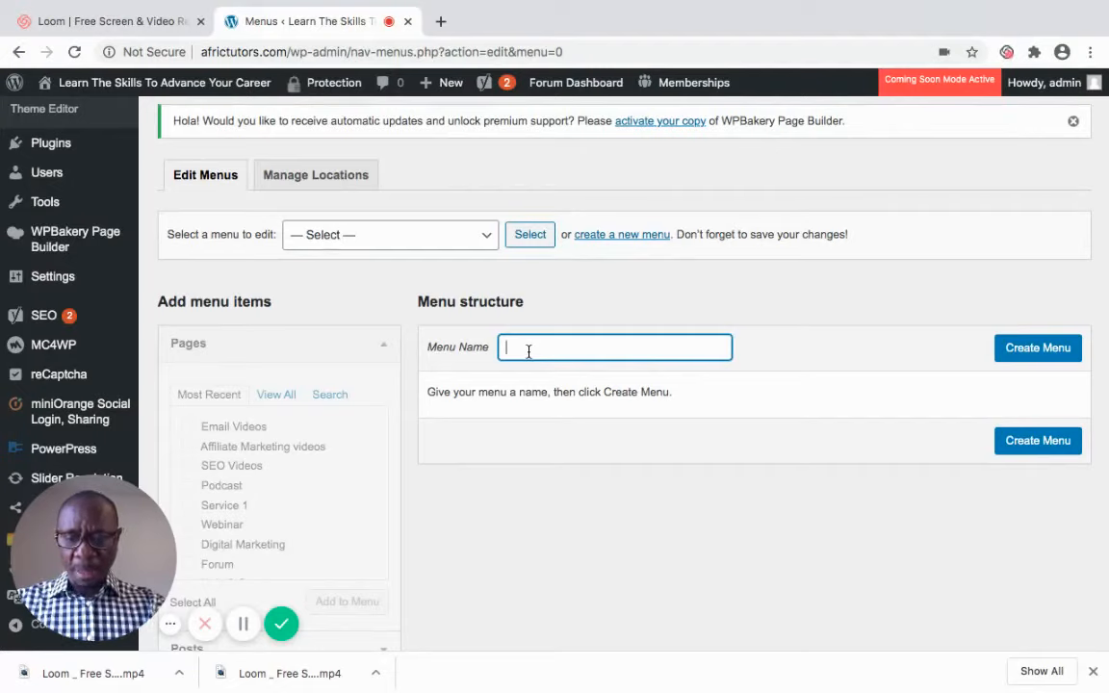
pyautogui.write('Soc')
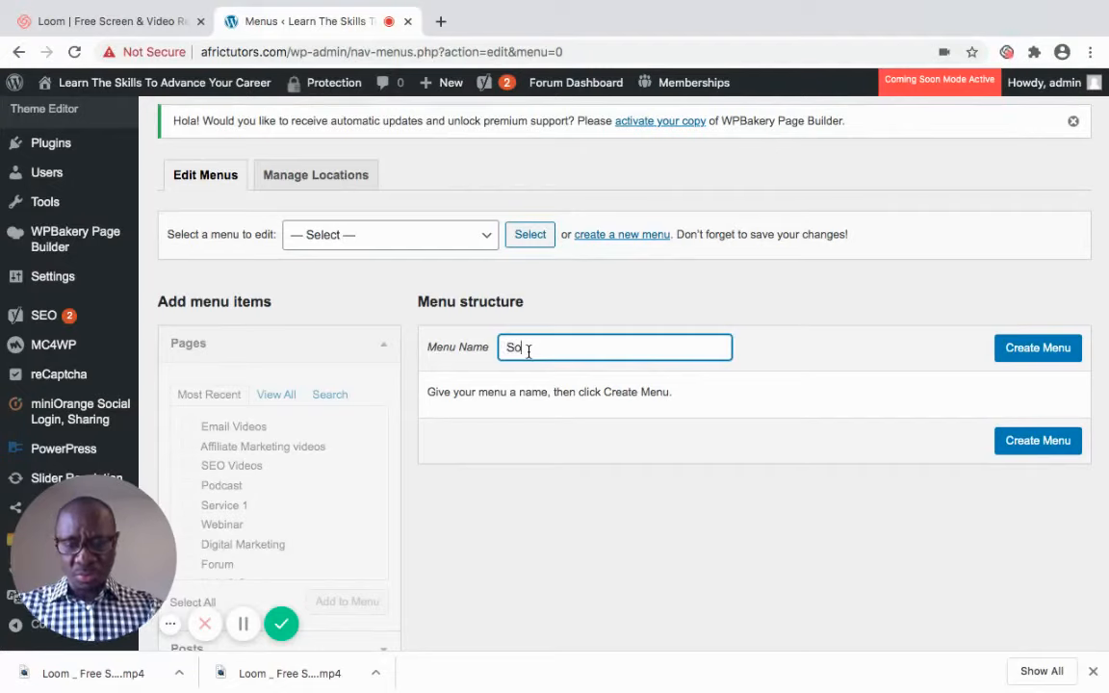
pyautogui.write('i')
pyautogui.press('BackSpace')
pyautogui.press('BackSpace')
pyautogui.press('BackSpace')
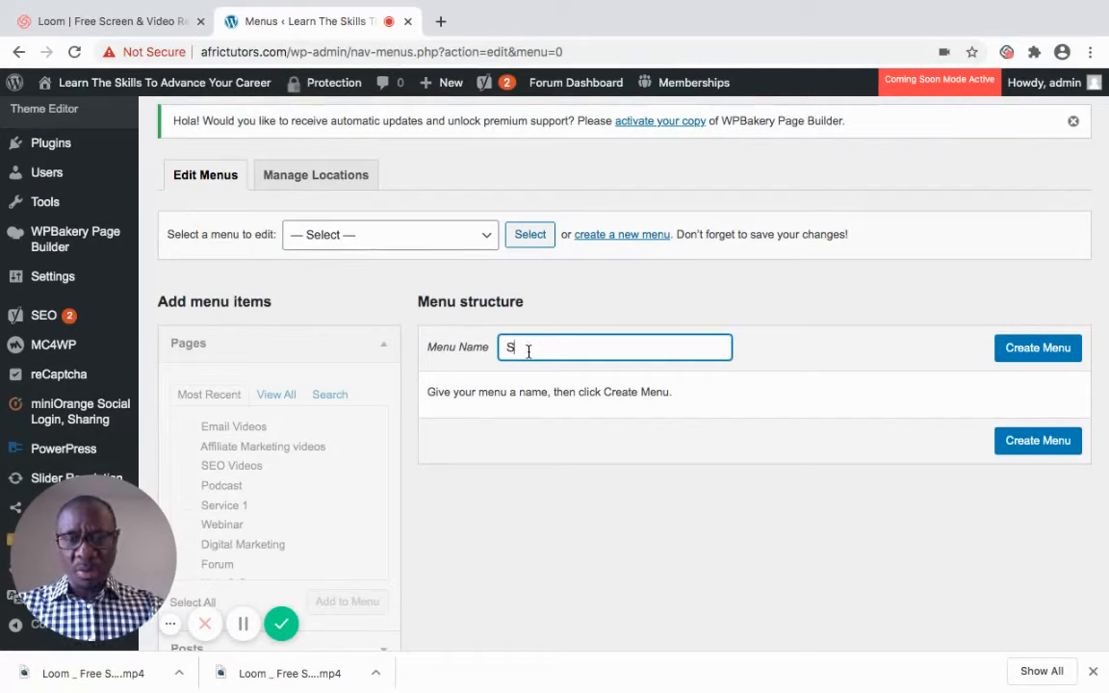
pyautogui.write('oCIAL')
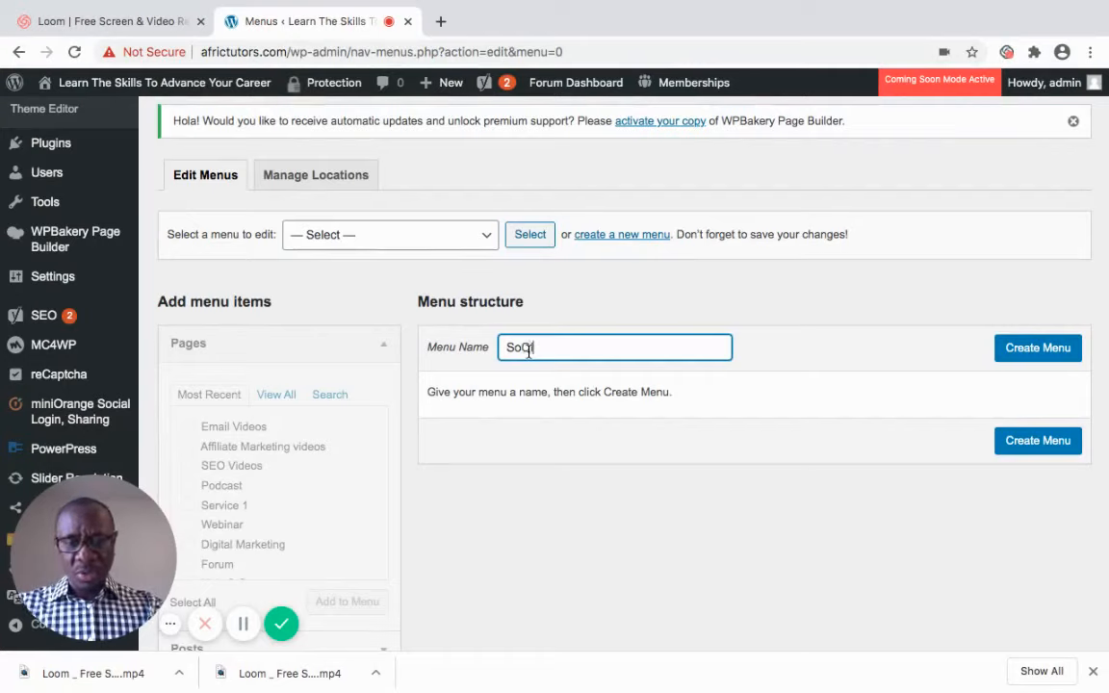
pyautogui.press('BackSpace')
pyautogui.press('BackSpace')
pyautogui.press('BackSpace')
pyautogui.press('BackSpace')
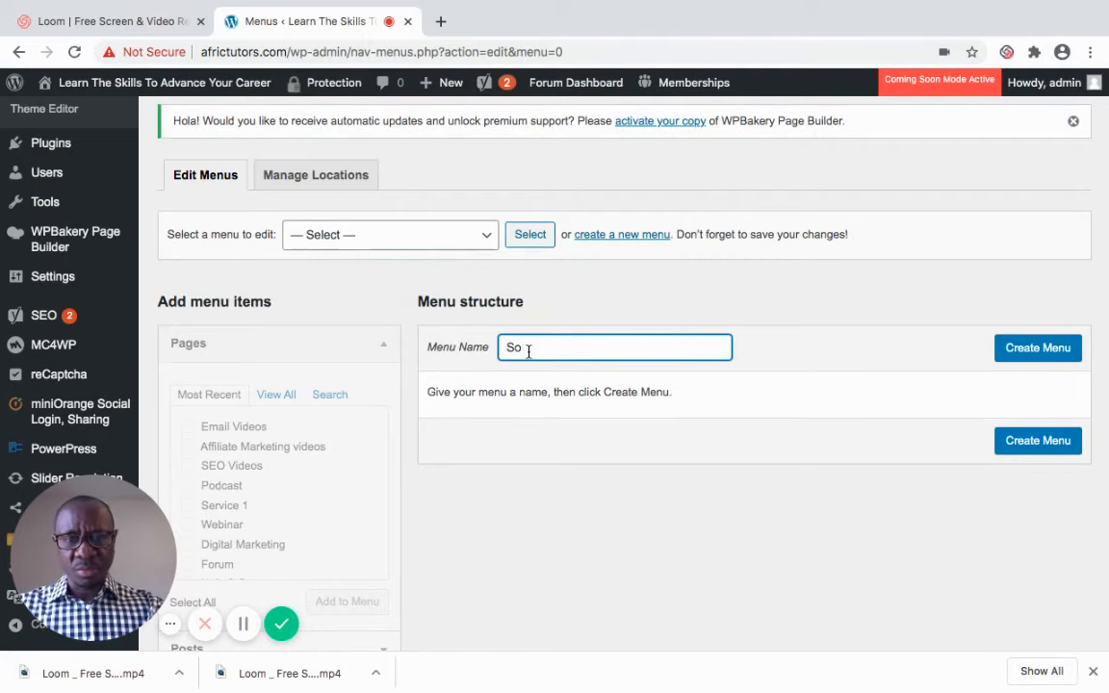
pyautogui.write('C')
pyautogui.press('BackSpace')
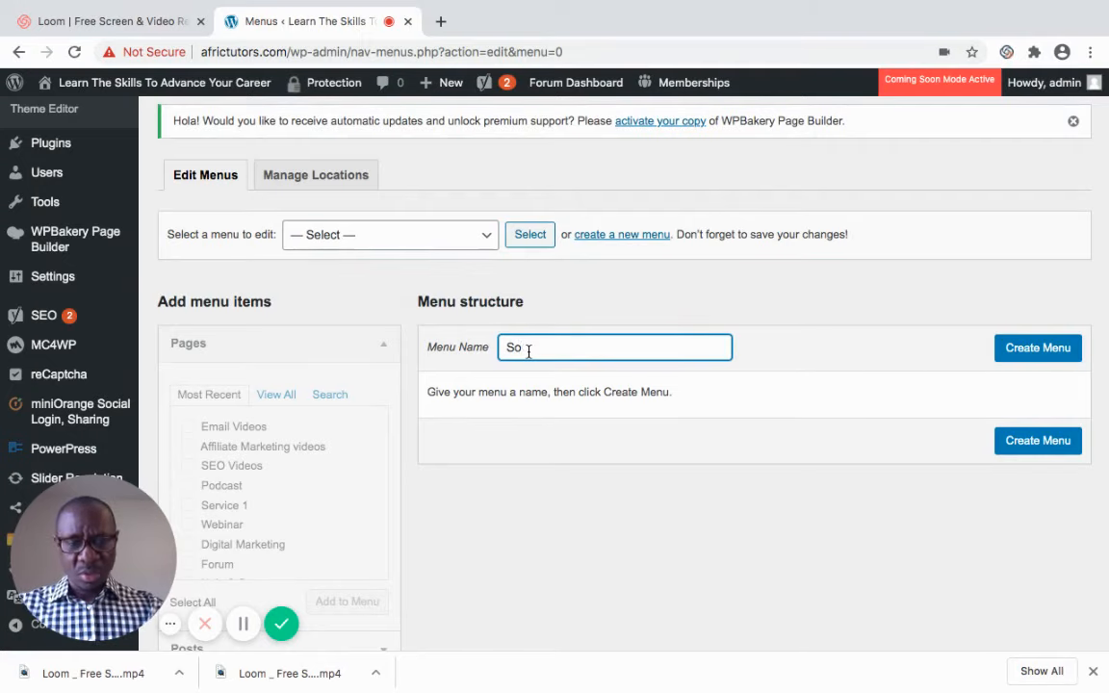
pyautogui.write('cial')
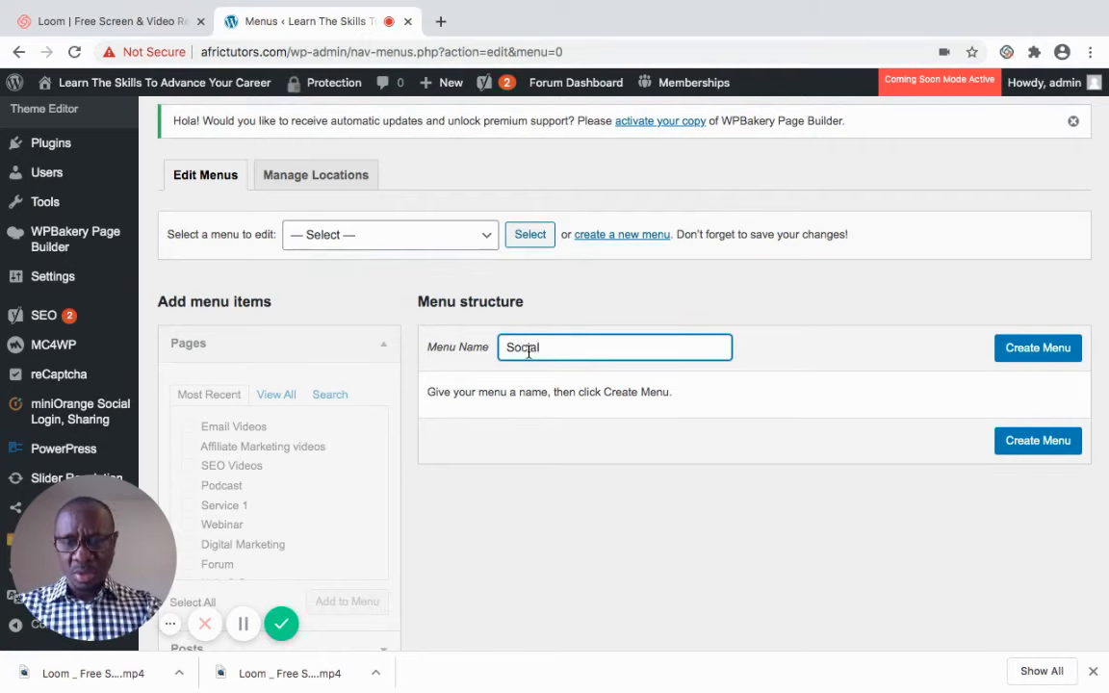
pyautogui.write(' Forum')
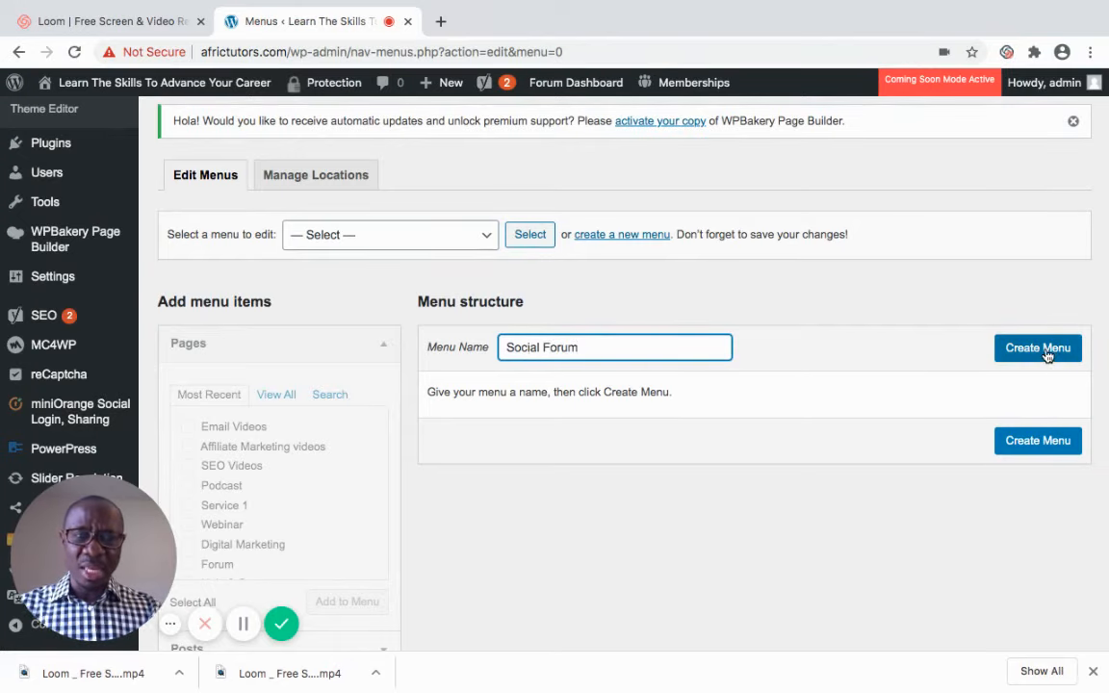
pyautogui.click(1046, 355)
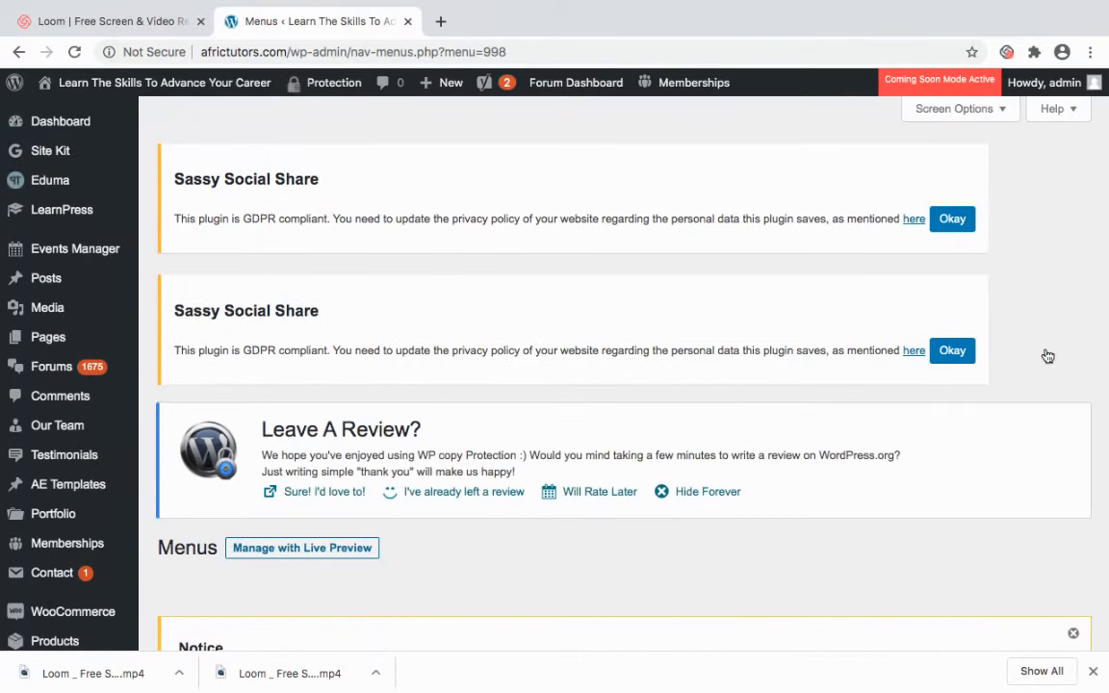
# Add the Email Videos, SEO Videos and Forum pages to the Social Forum menu
pyautogui.scroll(-5, 1047, 356)
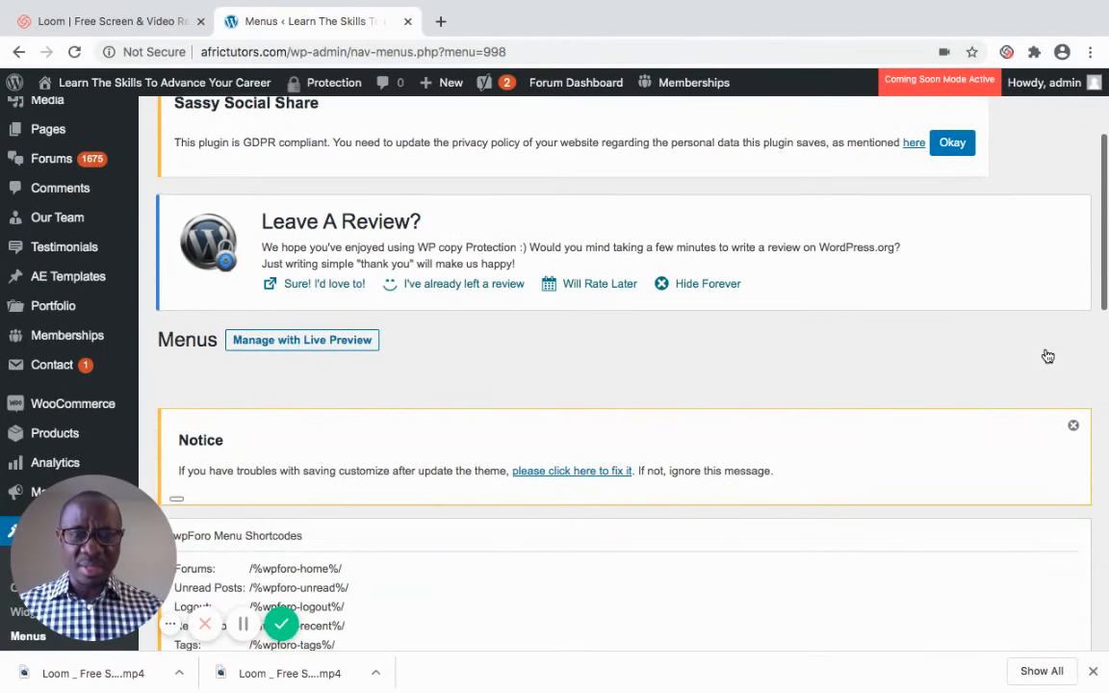
pyautogui.scroll(-15, 1047, 356)
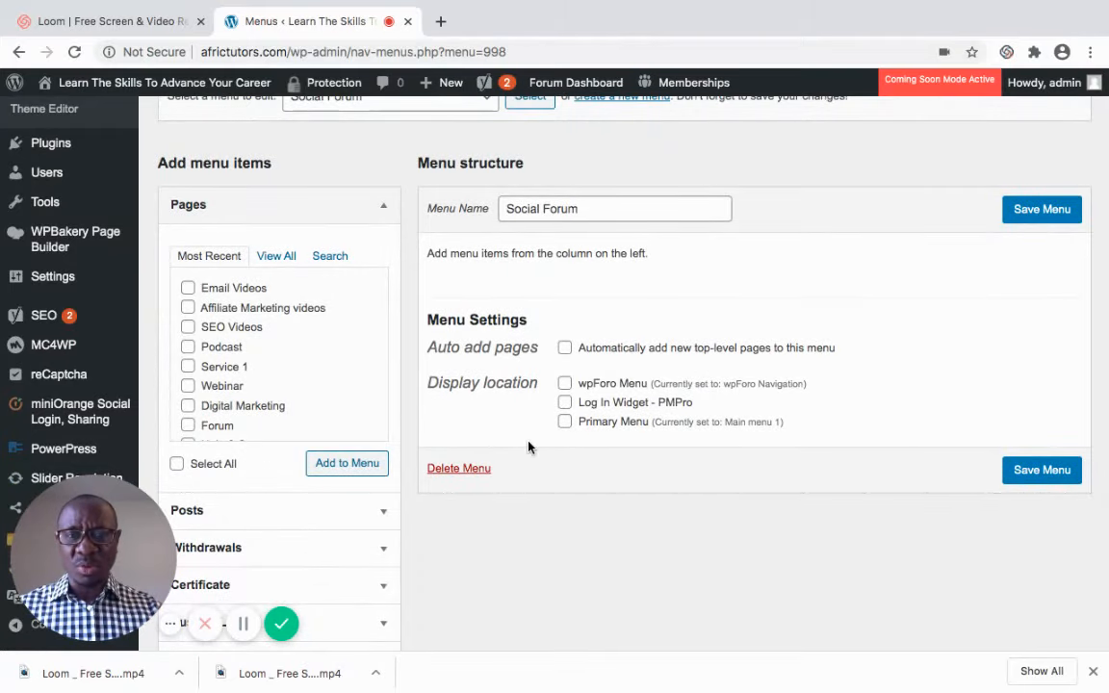
pyautogui.click(189, 291)
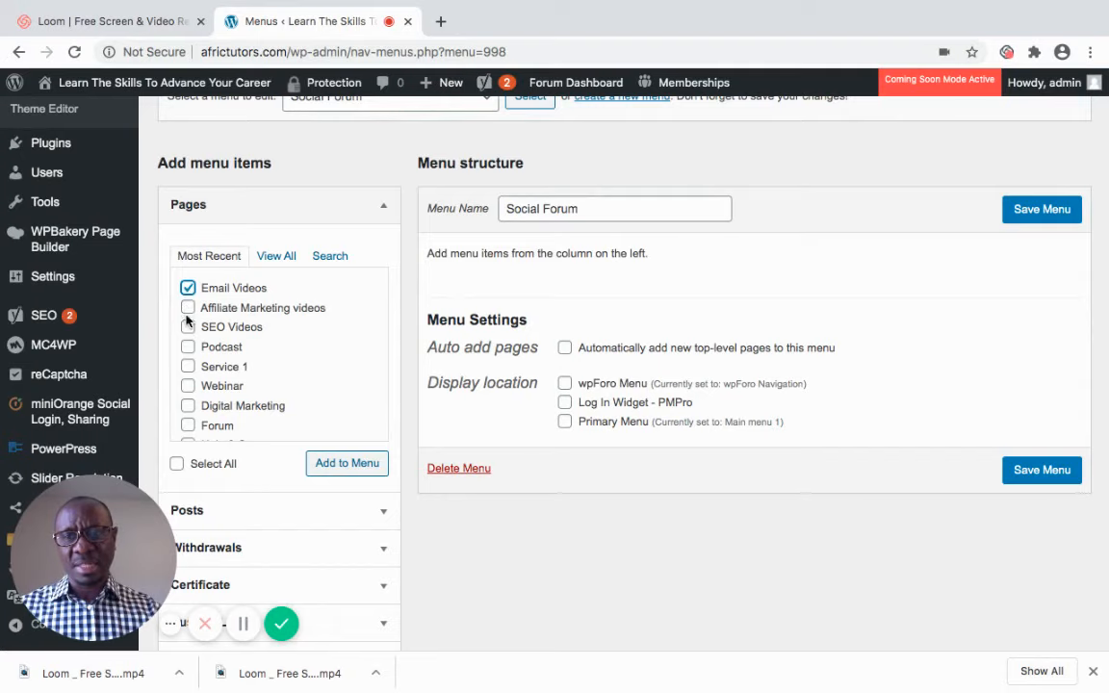
pyautogui.click(187, 327)
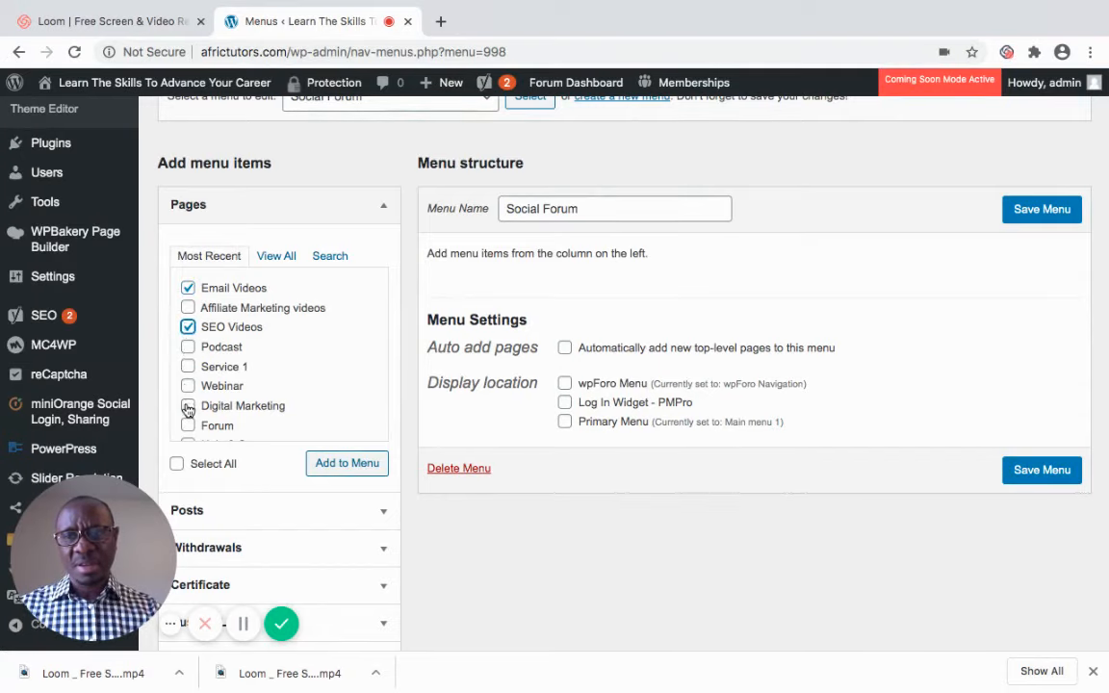
pyautogui.click(188, 428)
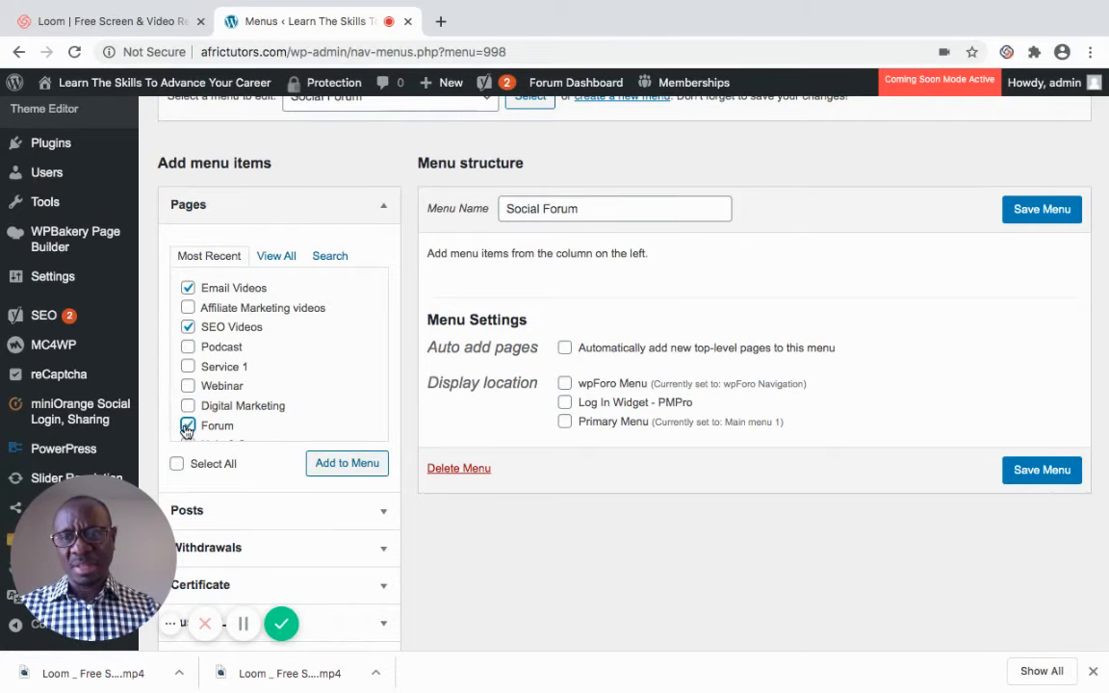
pyautogui.click(338, 466)
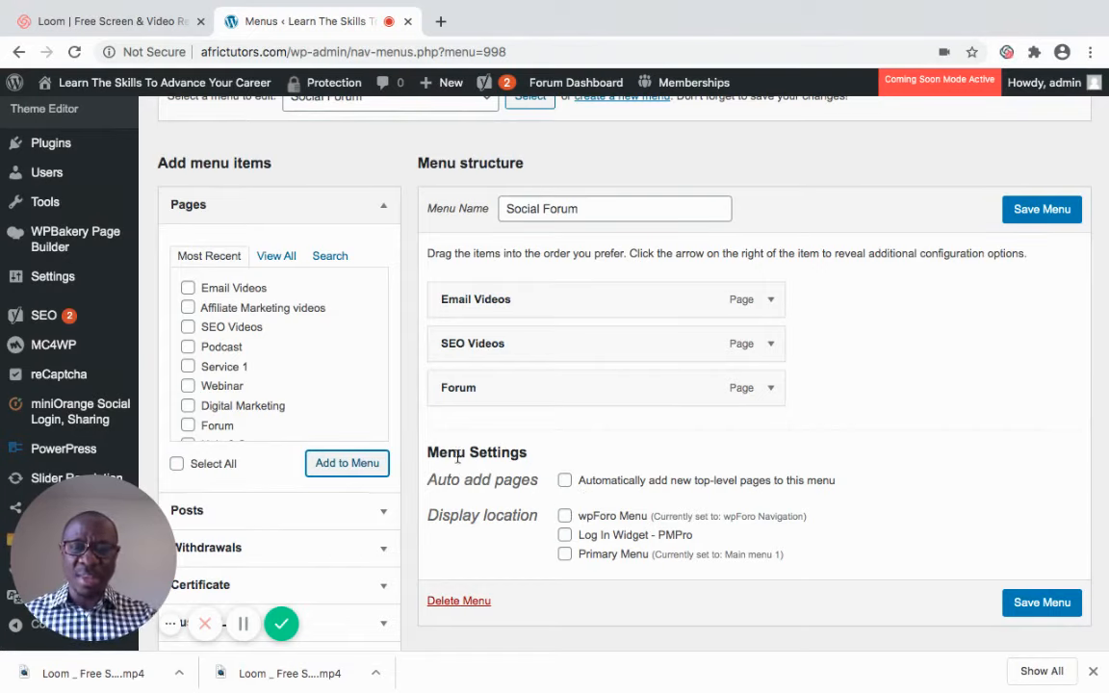
pyautogui.click(566, 555)
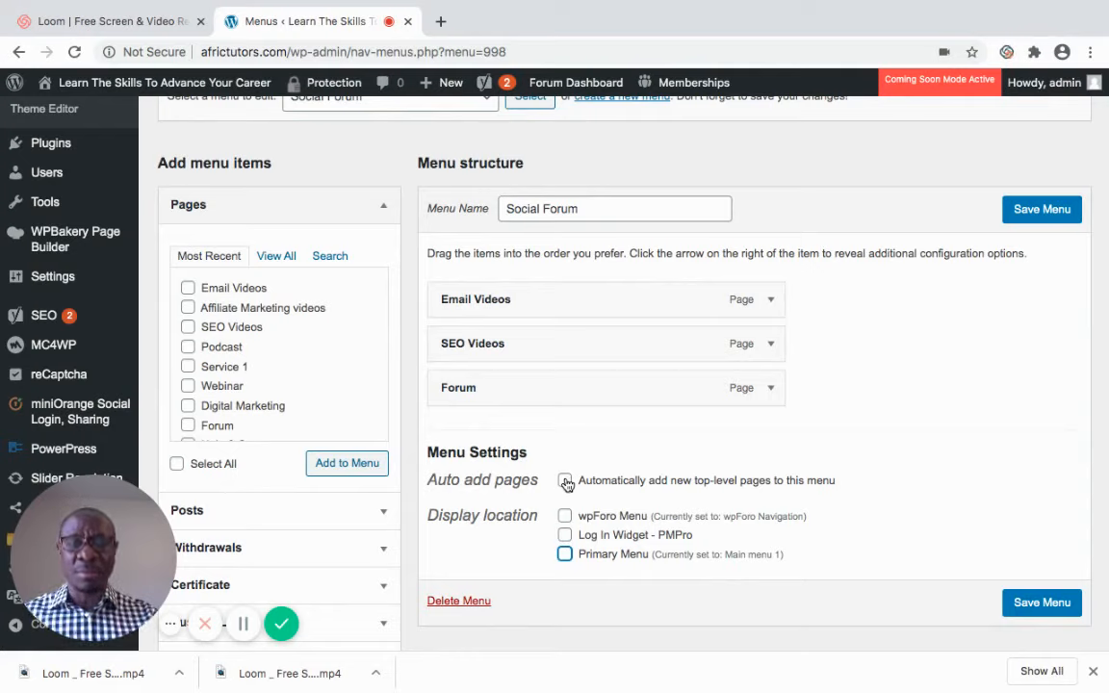
pyautogui.click(564, 516)
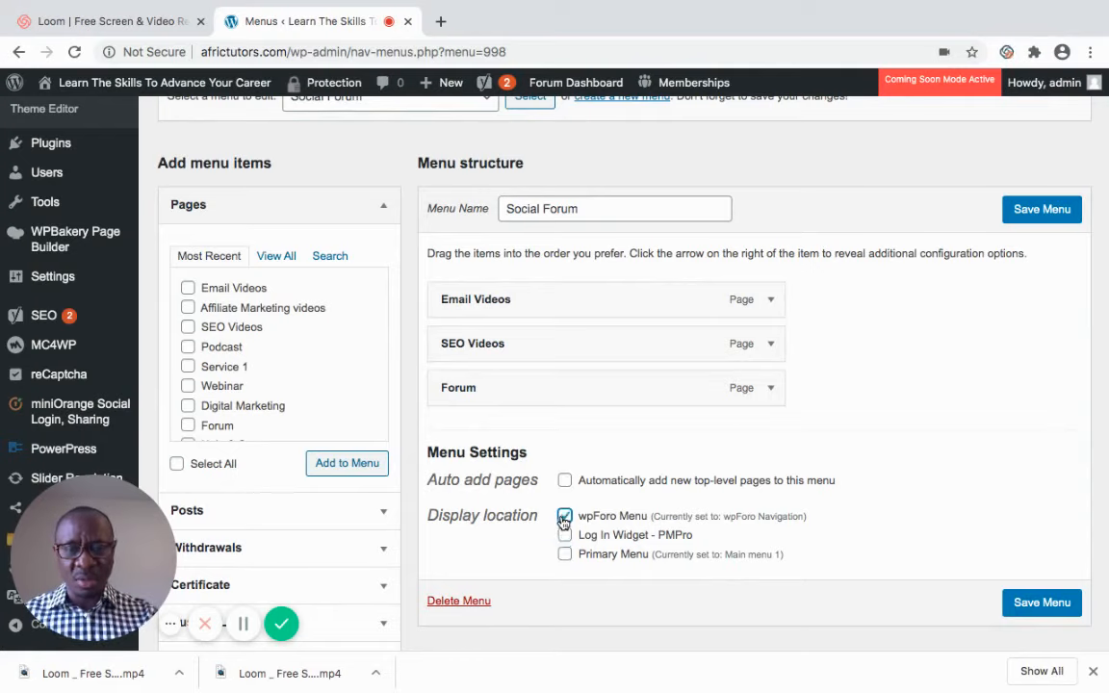
pyautogui.click(564, 535)
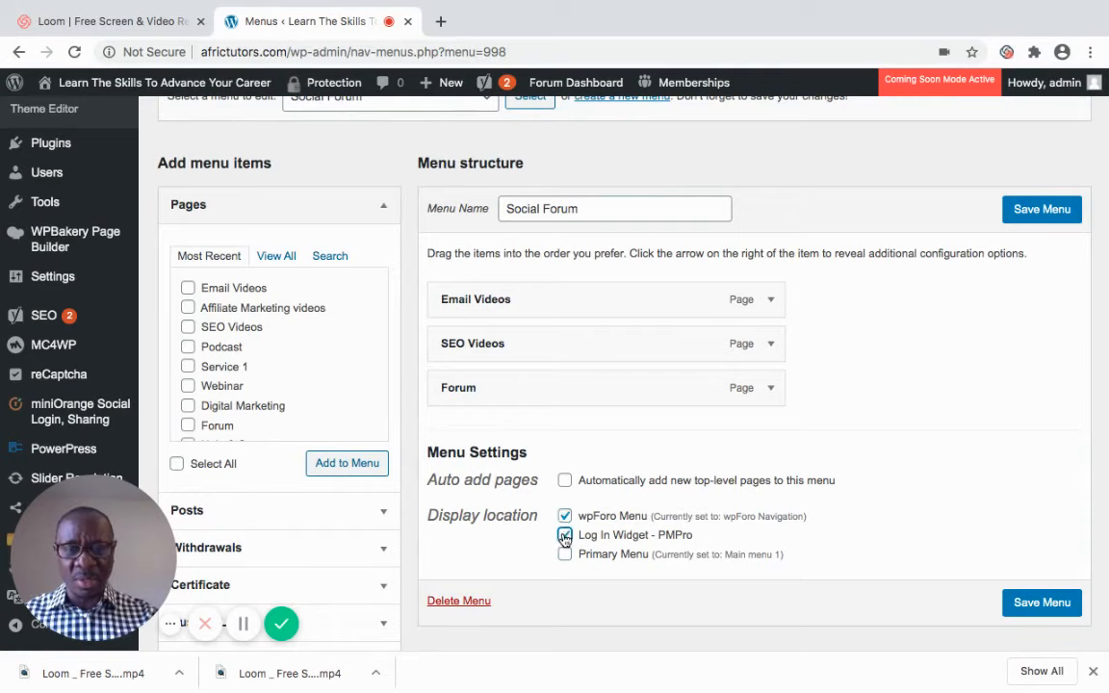
pyautogui.click(565, 518)
pyautogui.click(564, 535)
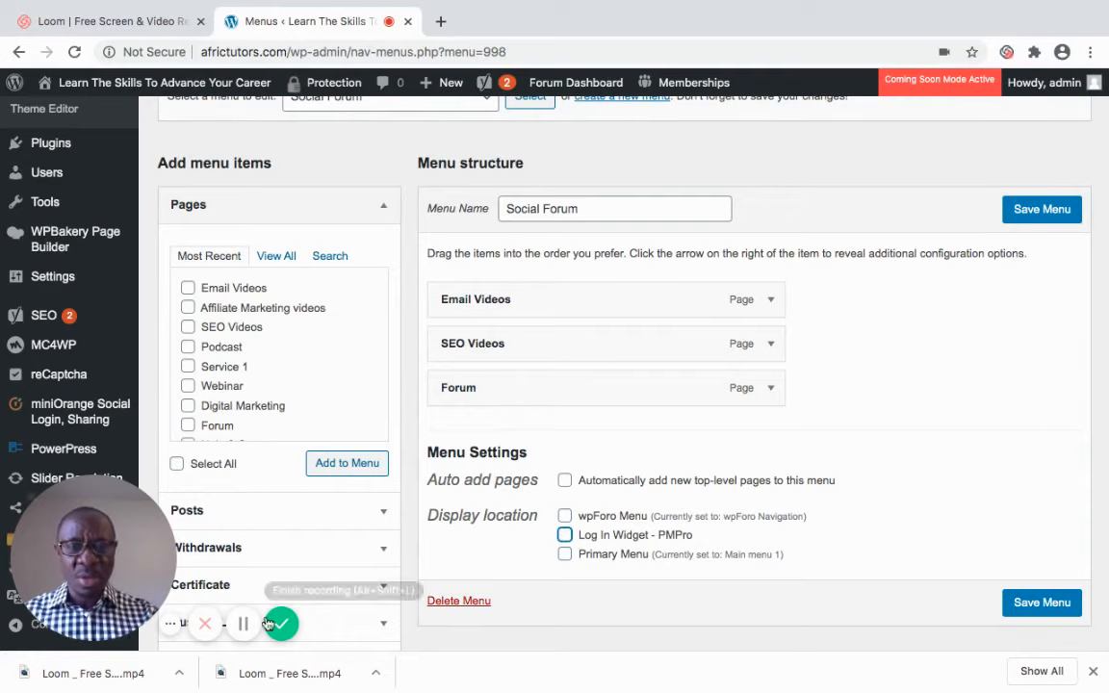